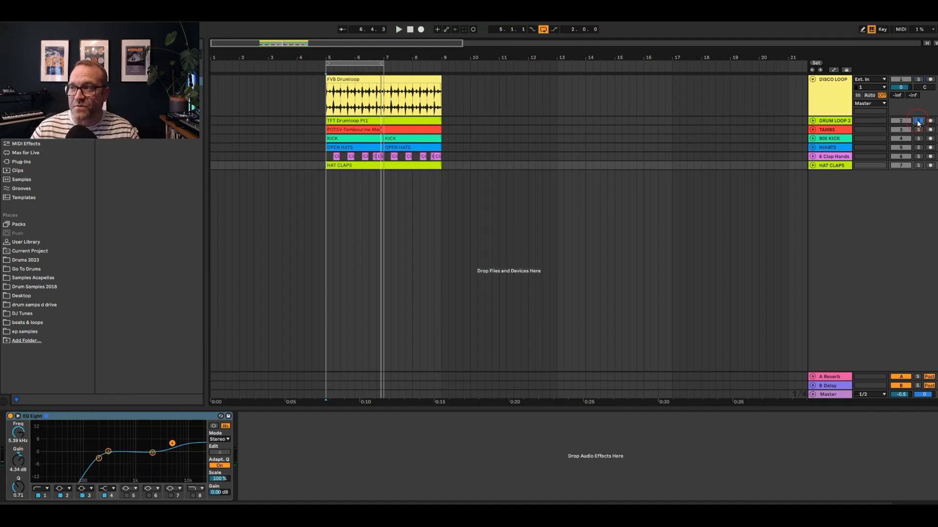
Play the loop and solo the TAMBS, 905 KICK, HIHATS and 6 Clap Hands tracks one after another to hear the layers build
key("space")
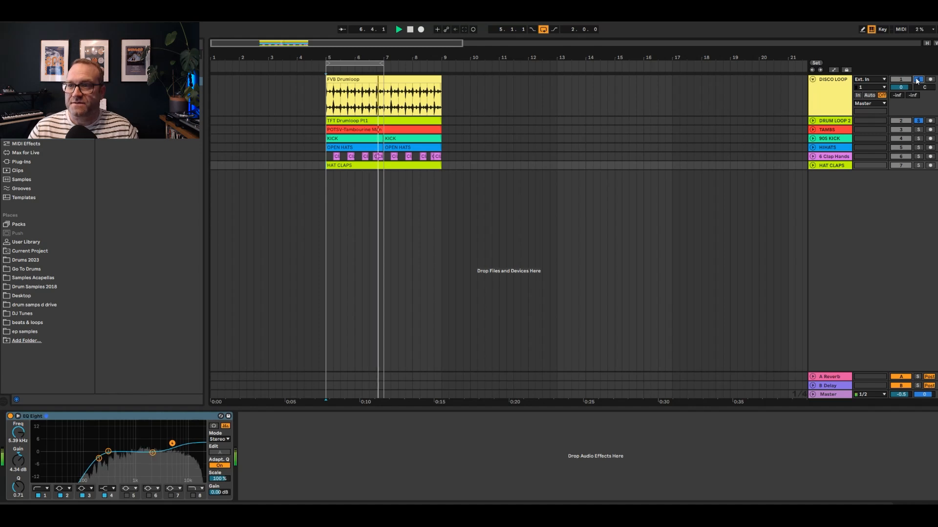
left_click(919, 130)
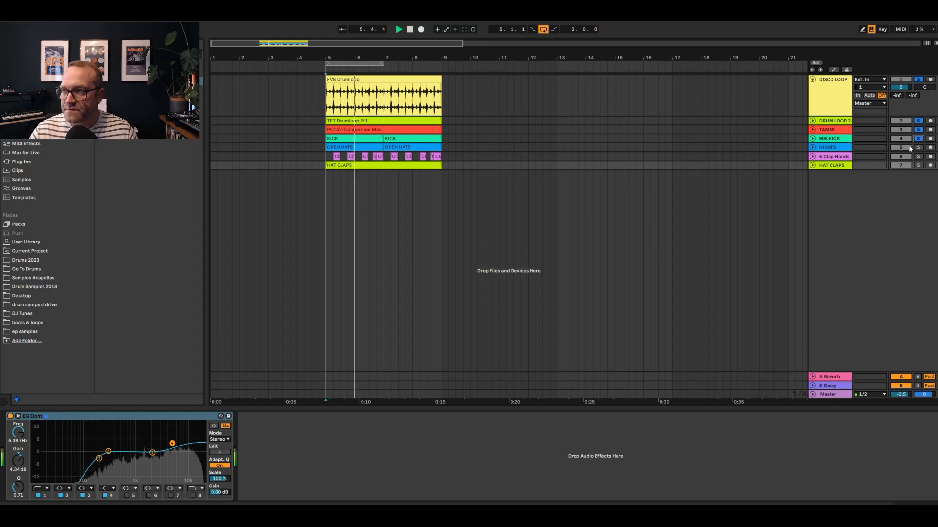
left_click(919, 148)
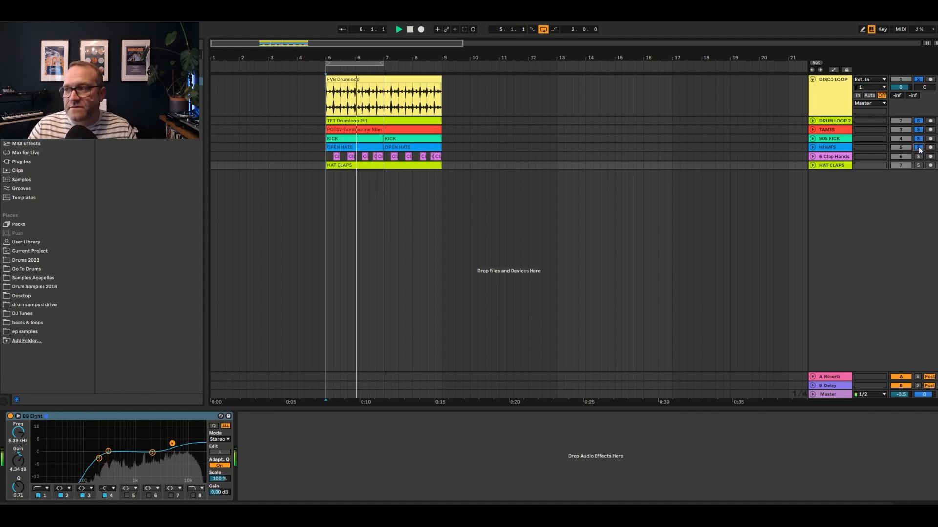
left_click(918, 157)
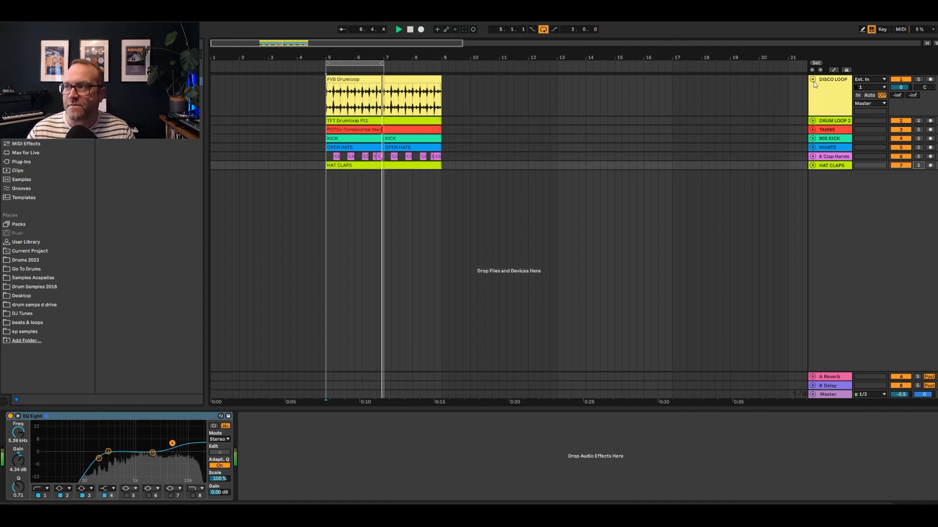
Collapse the DISCO LOOP track and audition it with the 905 KICK, HIHATS and 6 Clap Hands tracks soloed in turn
left_click(812, 79)
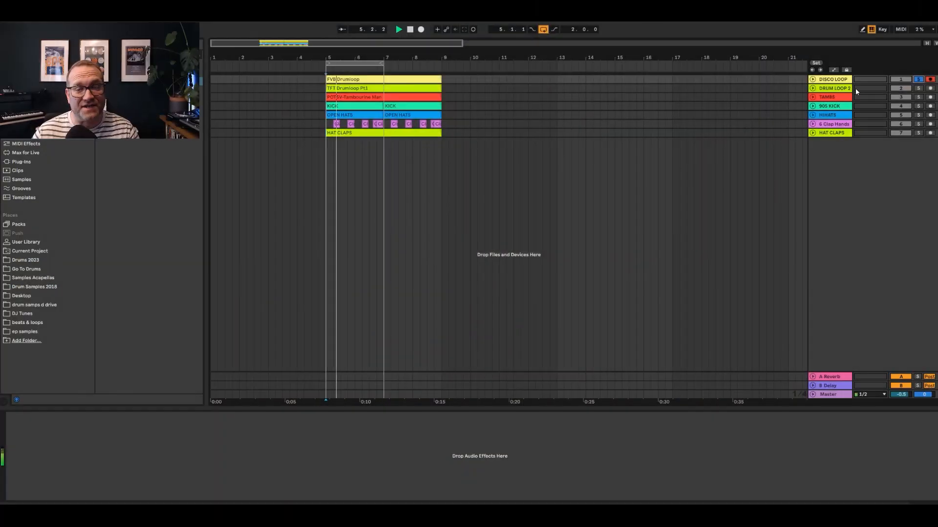
left_click(918, 106)
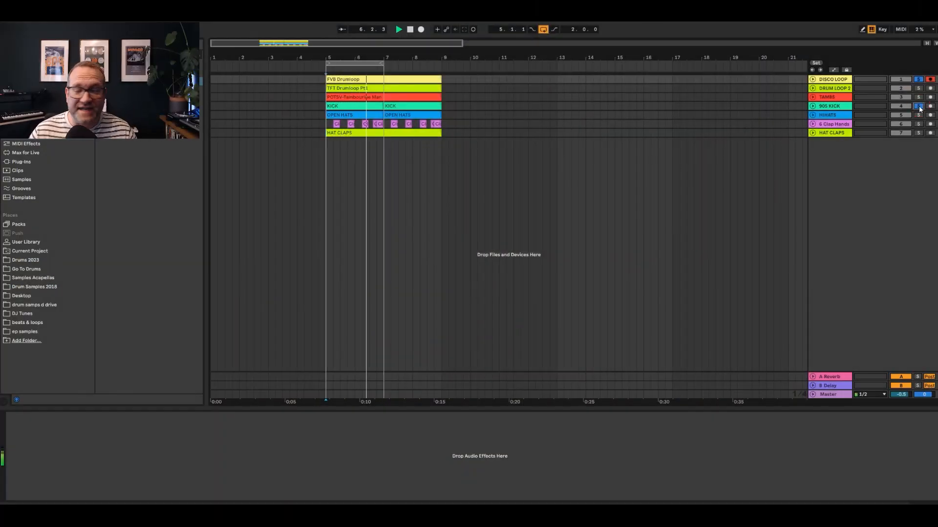
left_click(919, 115)
left_click(918, 124, "ctrl")
left_click(917, 125)
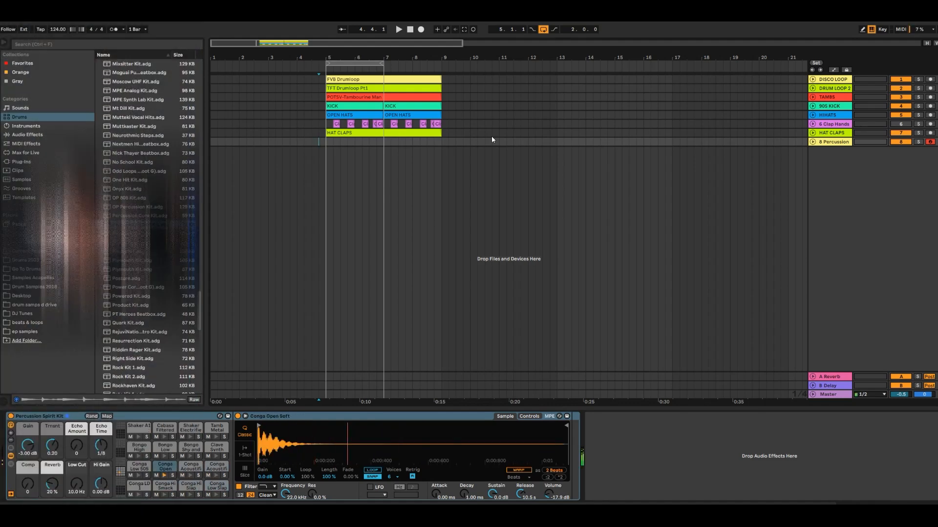
Record a percussion part on the 8 Percussion track from bar 4 to bar 9, and trim the clip to start at bar 5
left_click(422, 32)
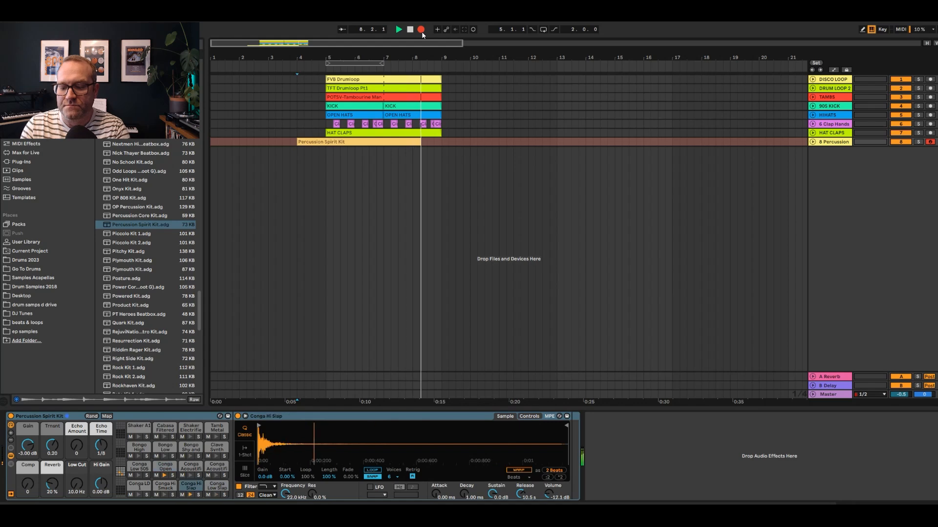
key("space")
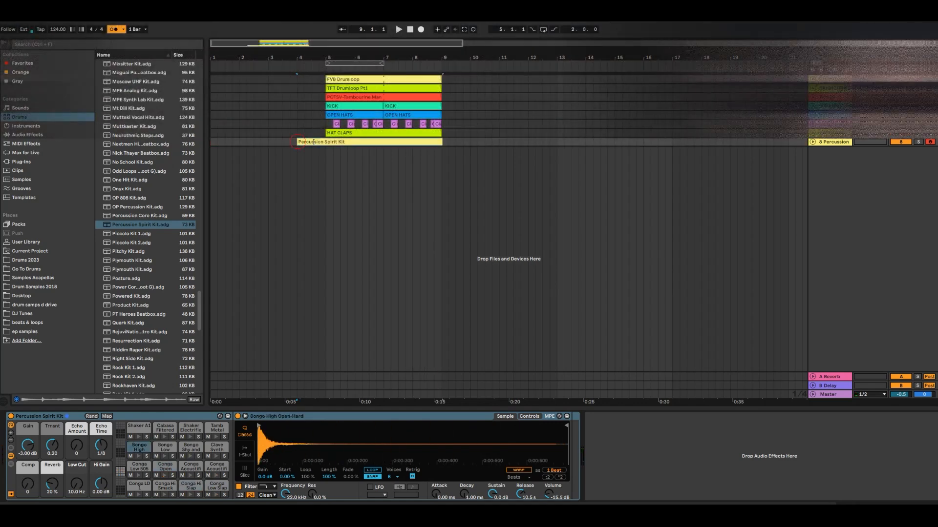
left_click(391, 142)
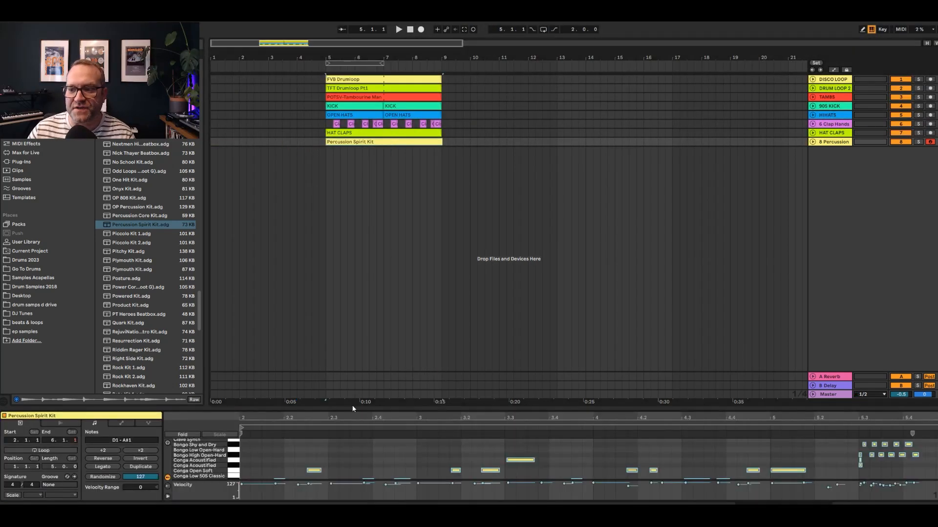
Quantize all notes of the Percussion Spirit Kit clip in an enlarged note editor and play back the ending
left_click_drag(350, 406, 327, 150)
left_click_drag(252, 361, 937, 174)
key("ctrl+u")
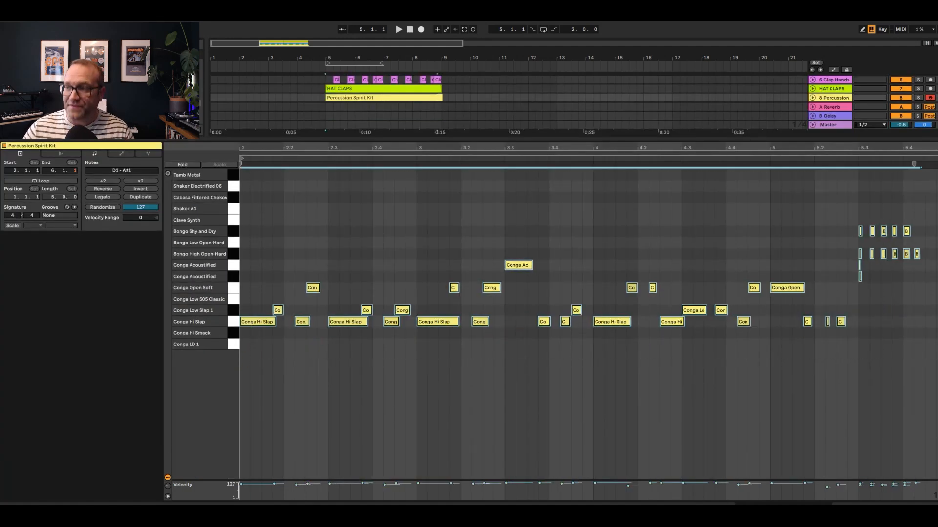
left_click(798, 237)
left_click_drag(833, 271, 869, 272)
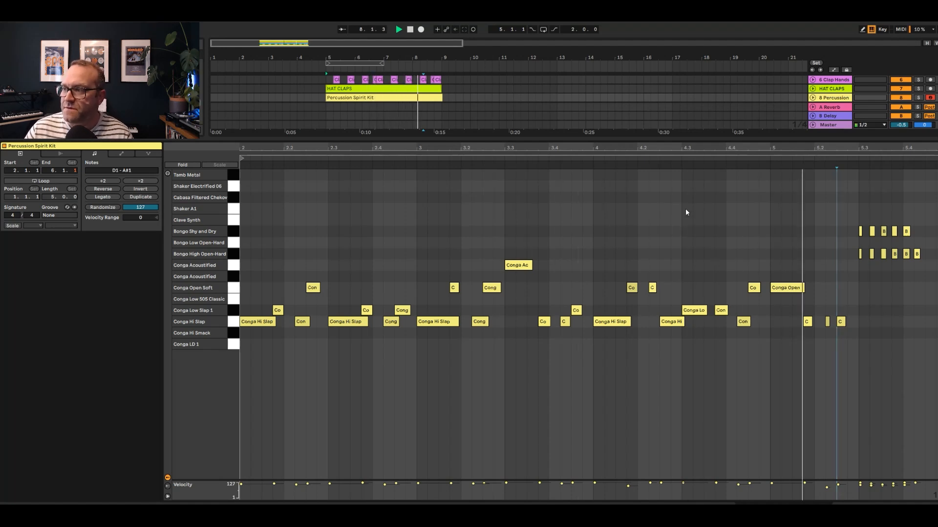
Shift the five Bongo Shy and Dry notes of the closing fill slightly later than the Bongo High Open-Hard notes and listen
left_click_drag(895, 144, 506, 236)
left_click_drag(446, 244, 753, 221)
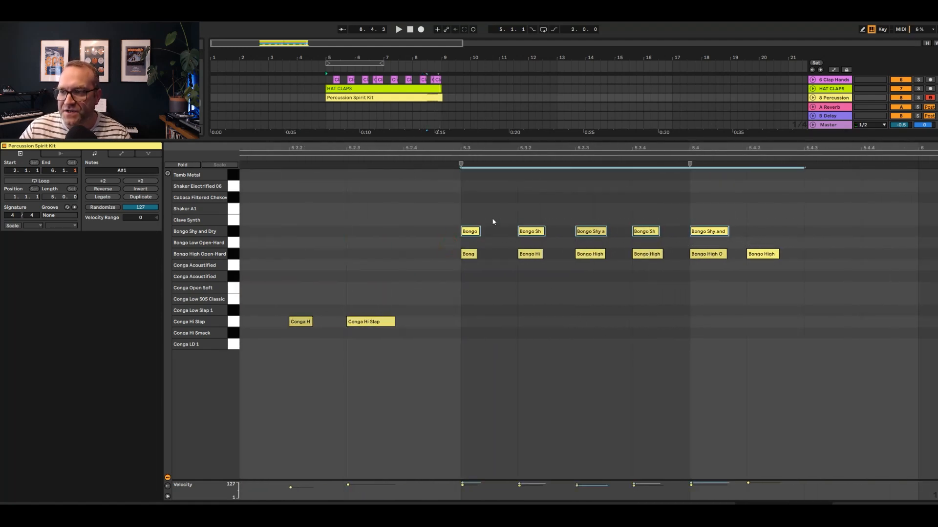
left_click_drag(466, 236, 479, 238)
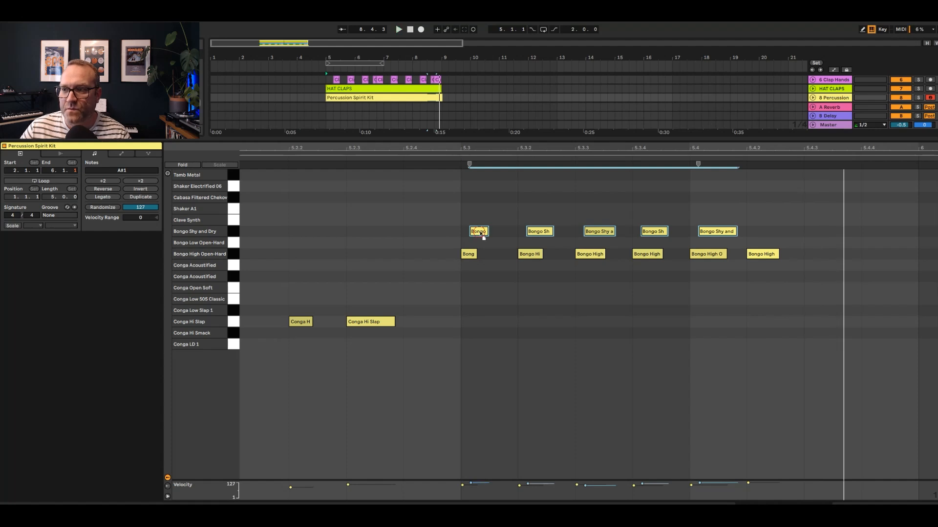
left_click_drag(480, 233, 485, 234)
key("space")
Copy both bongo rows of the fill down to the Conga Low Slap 1 and Conga Hi Smack rows
left_click_drag(450, 284, 858, 201)
left_click_drag(466, 257, 465, 328)
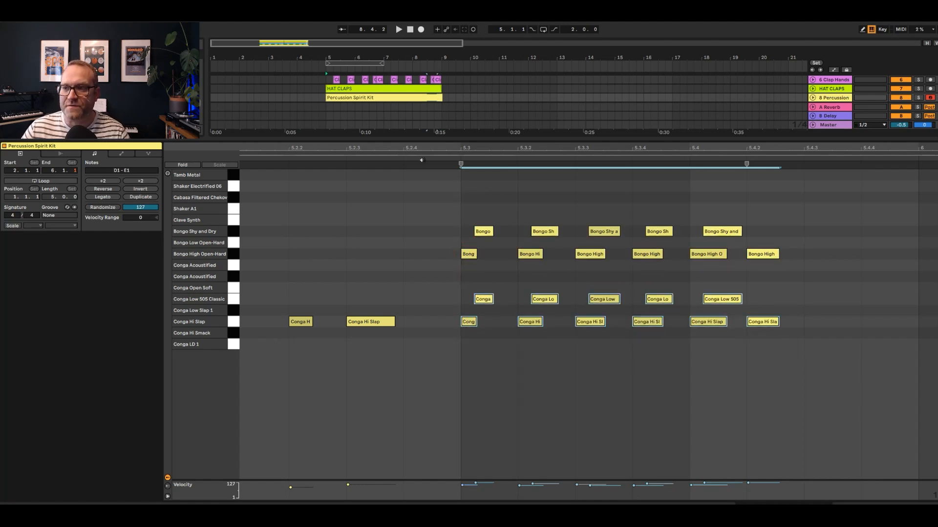
key("space")
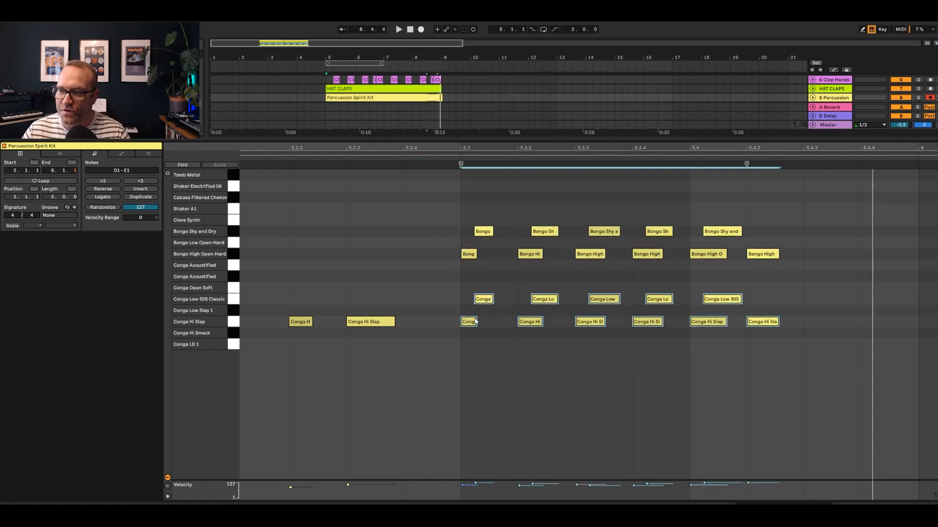
key("Down")
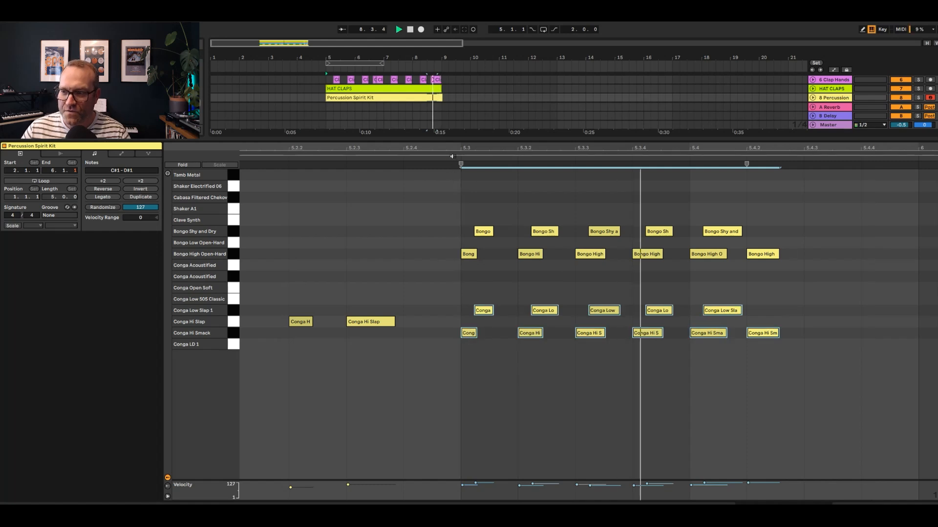
Shift the five Conga Low Slap 1 notes of the fill slightly later
left_click_drag(454, 304, 752, 309)
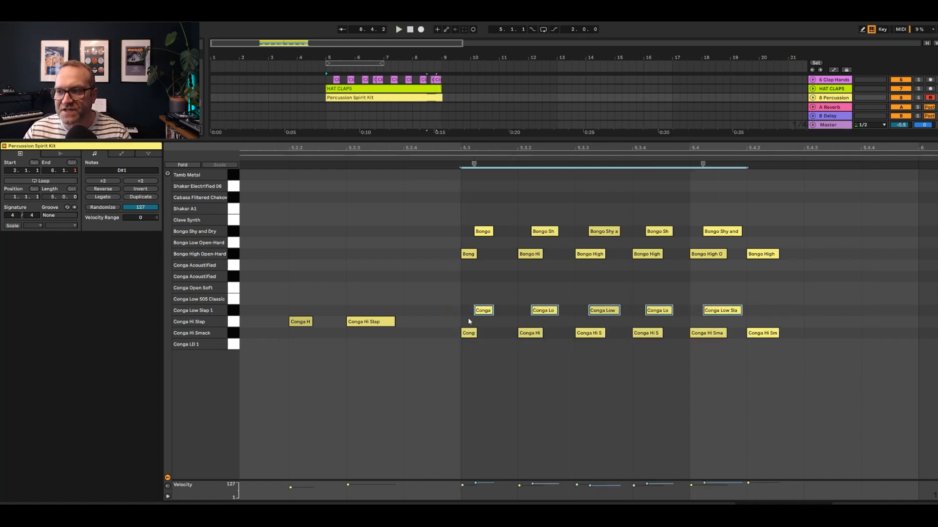
left_click_drag(489, 316, 497, 318)
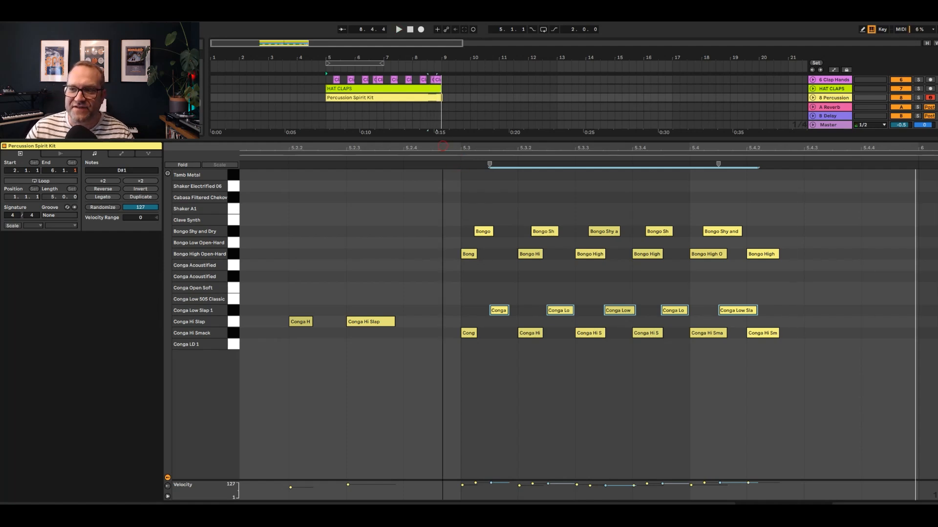
left_click_drag(442, 146, 865, 145)
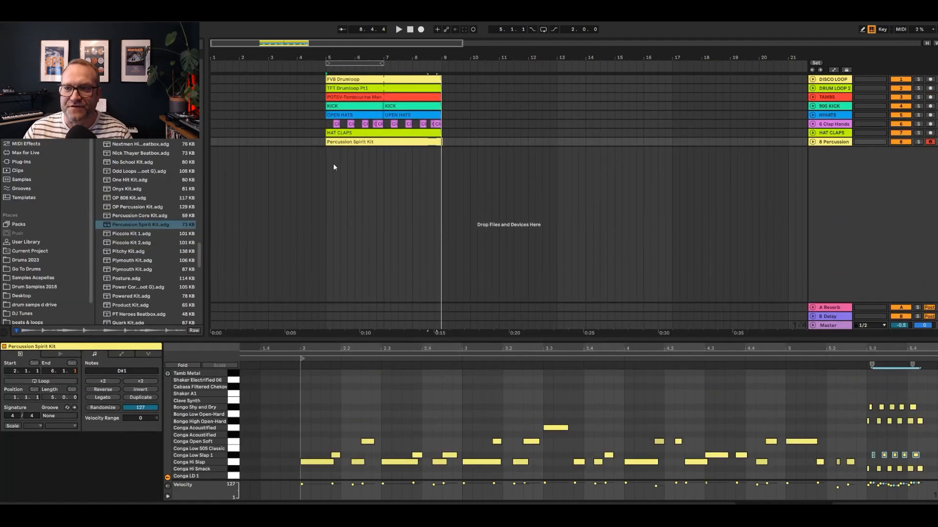
Play the arrangement from bar 5 and review the Percussion Spirit Kit clip in an enlarged note editor
left_click(324, 136)
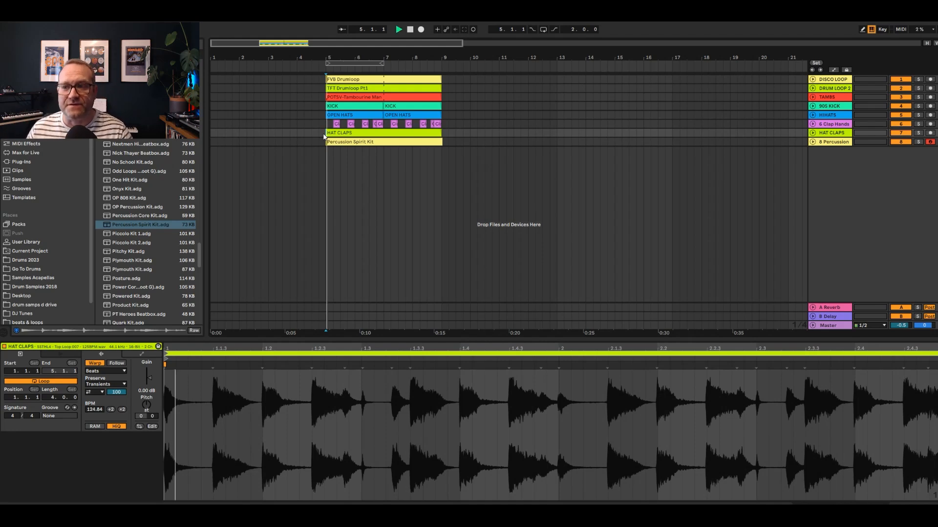
left_click(372, 142)
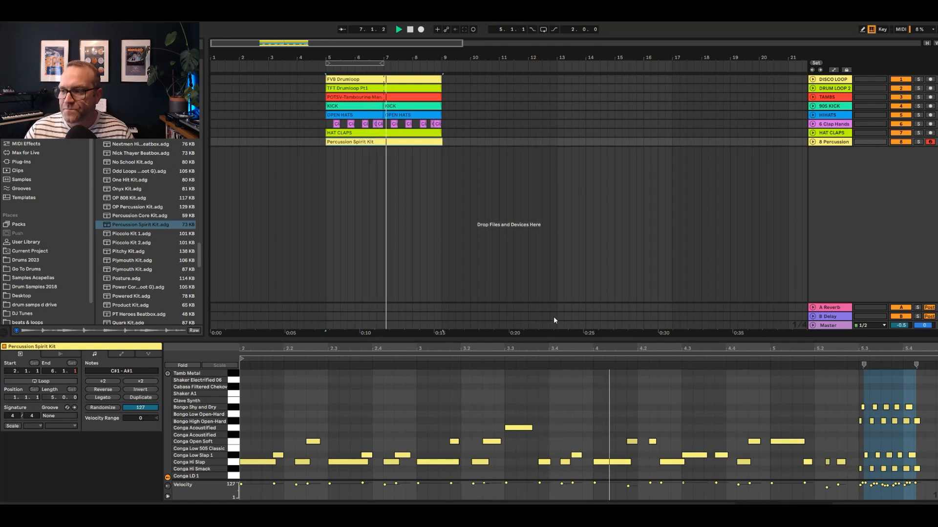
left_click_drag(553, 339, 564, 177)
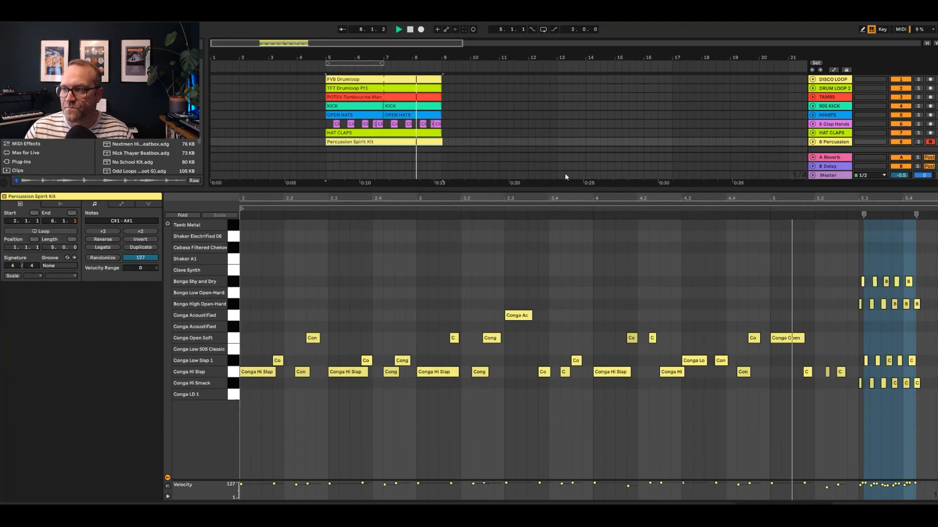
key("space")
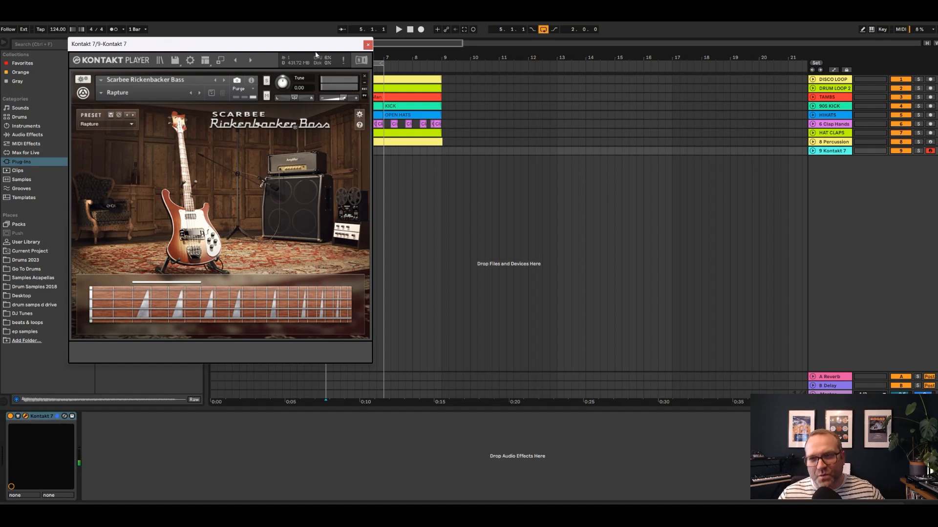
Record a bass part on the 9 Kontakt 7 track from bar 4 with looping off, and trim the clip to bars 5 to 7
left_click(367, 45)
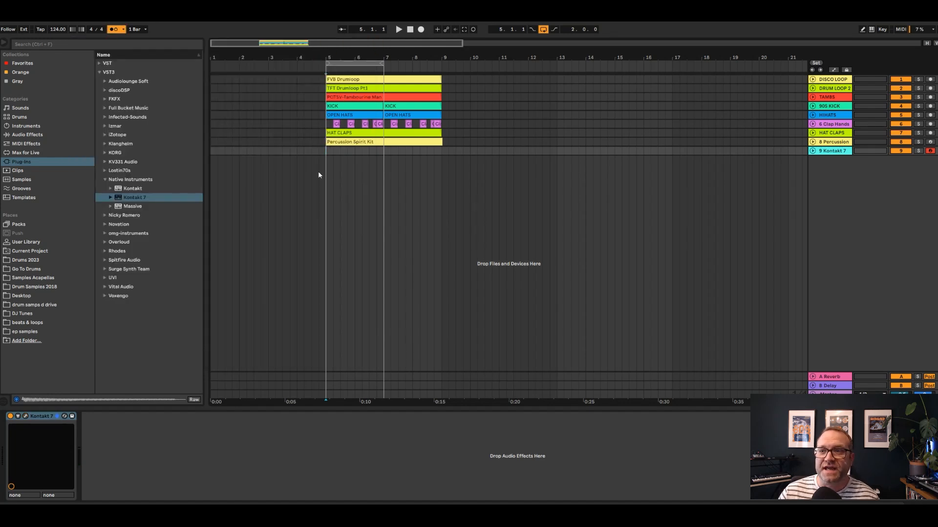
left_click(421, 29)
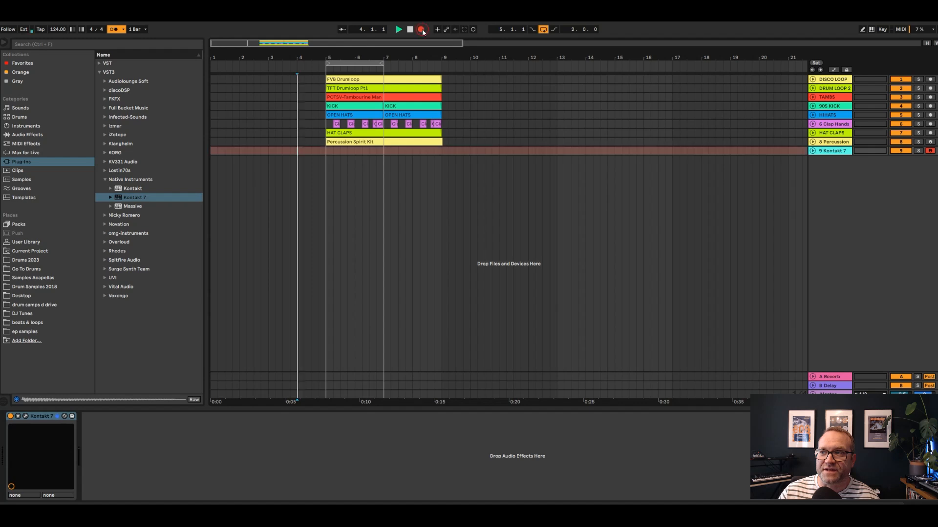
left_click(542, 30)
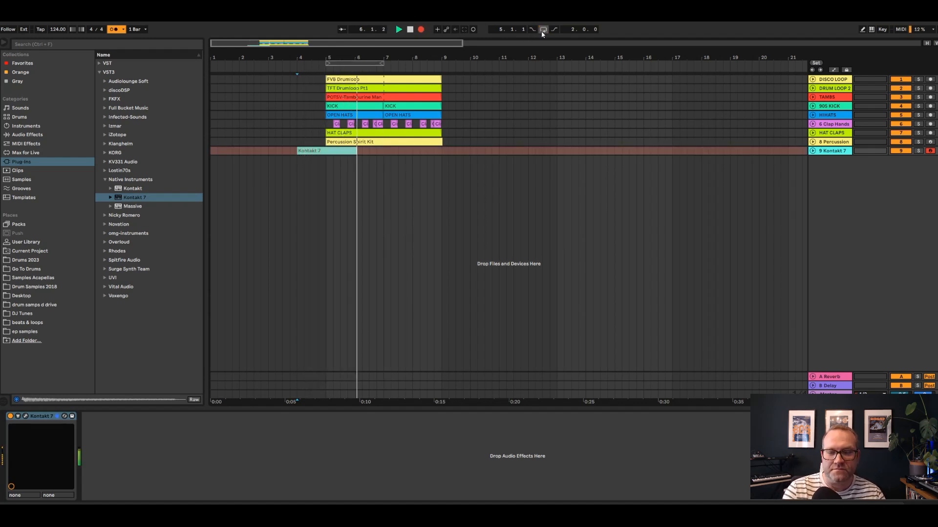
key("F9")
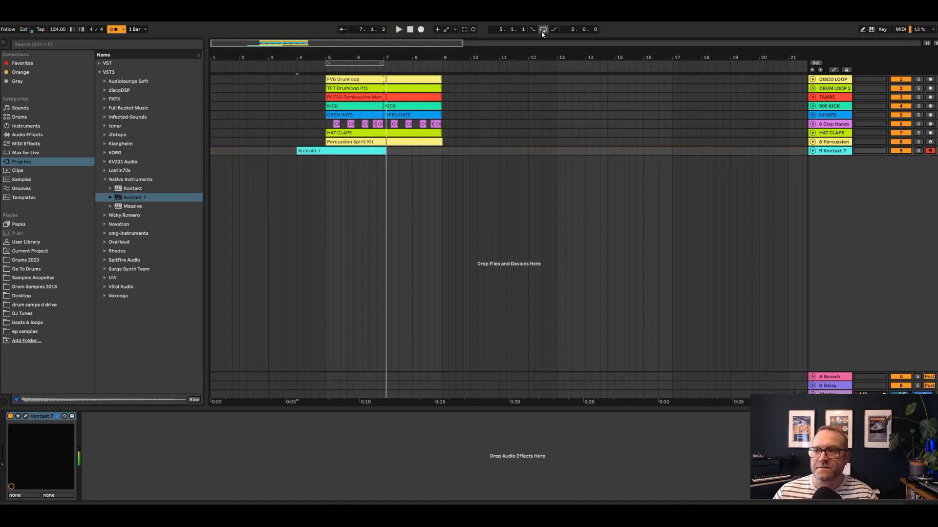
left_click_drag(315, 151, 329, 156)
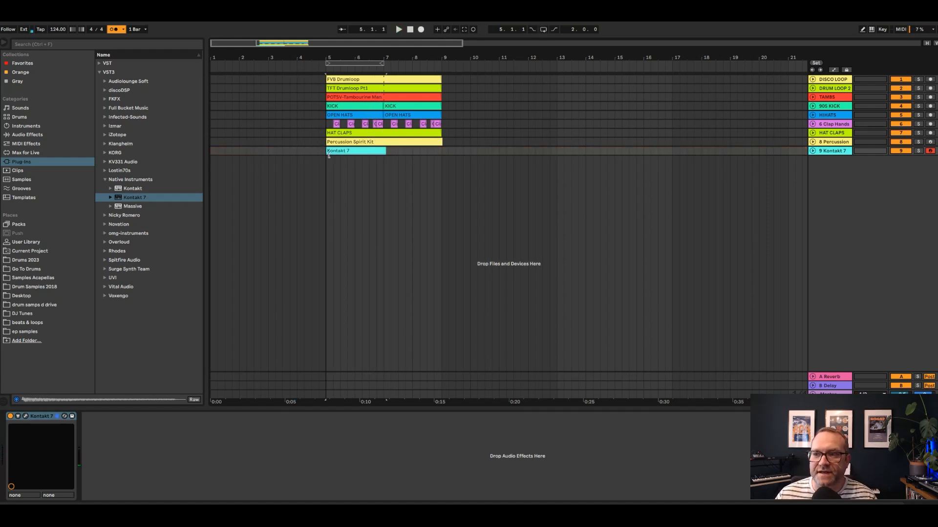
Select all the bass notes of the Kontakt 7 clip in an enlarged note editor and turn off the metronome
double_click(368, 150)
left_click_drag(259, 409, 258, 170)
left_click_drag(235, 348, 935, 199)
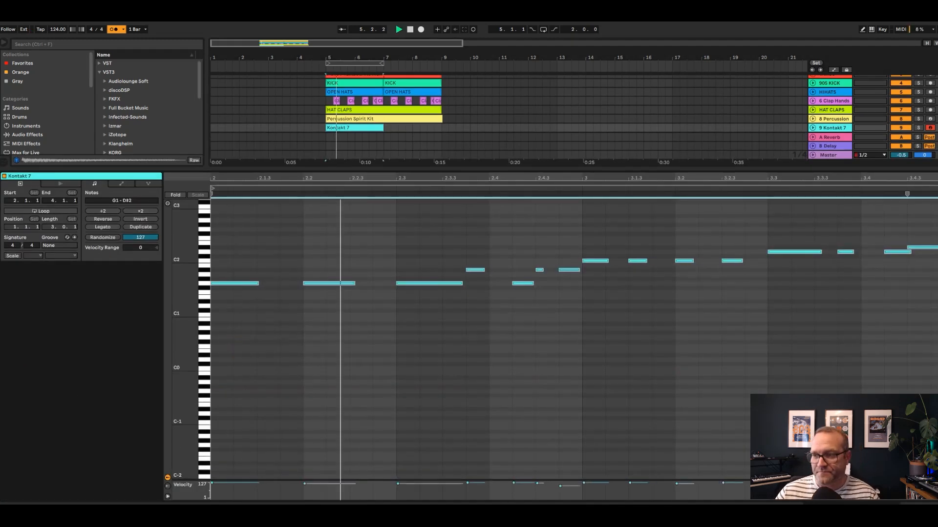
left_click(113, 29)
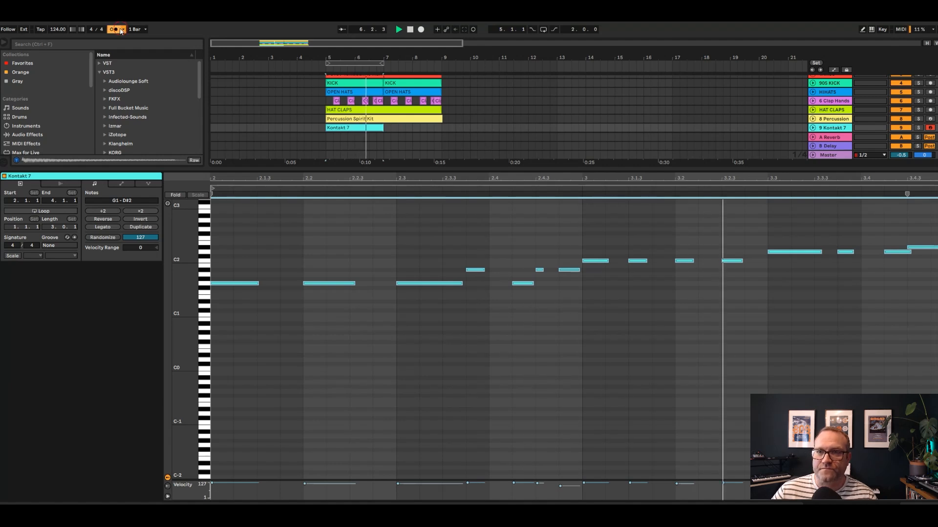
Raise the last bass note to F2 and play bars 5 to 7 with looping on
left_click(917, 281)
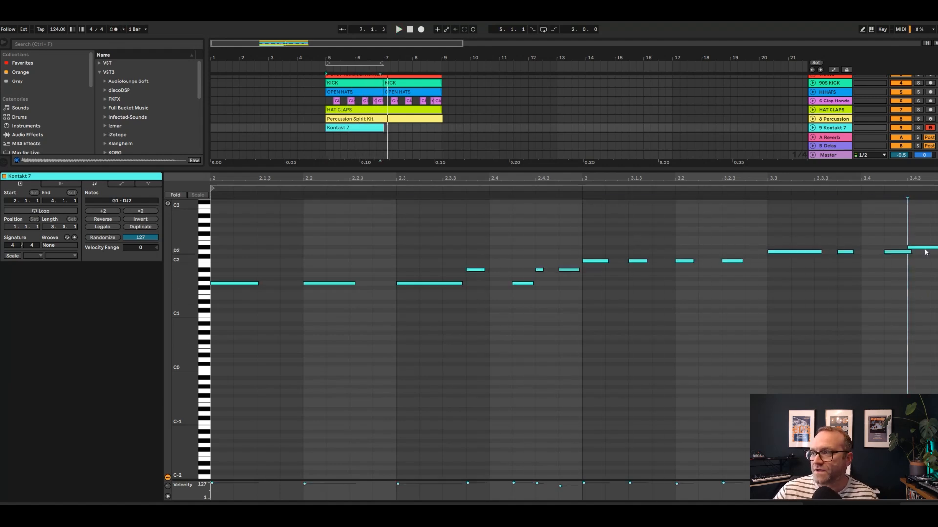
left_click_drag(927, 248, 924, 240)
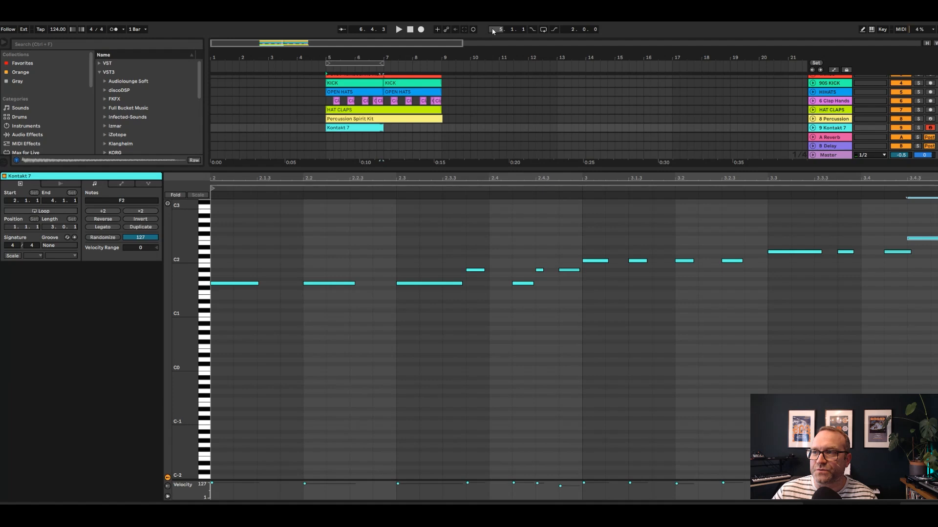
left_click(543, 30)
key("space")
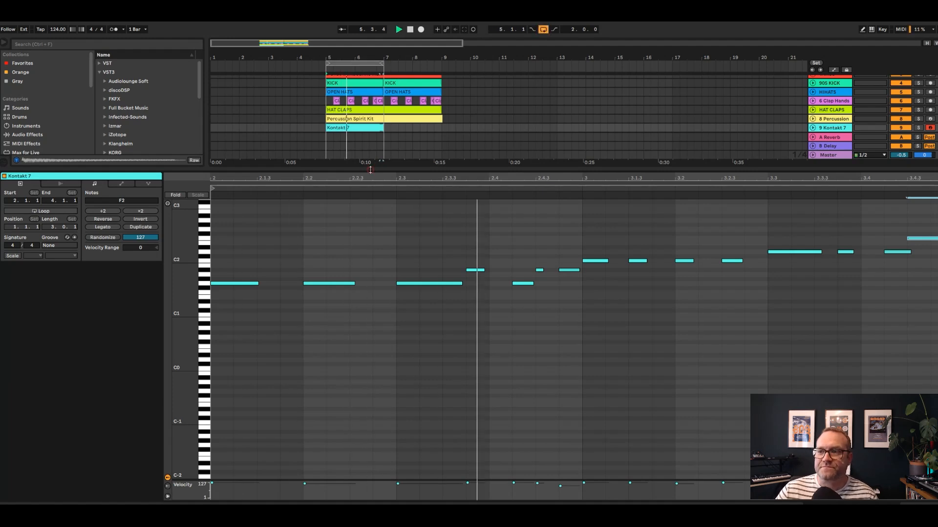
left_click_drag(369, 167, 386, 289)
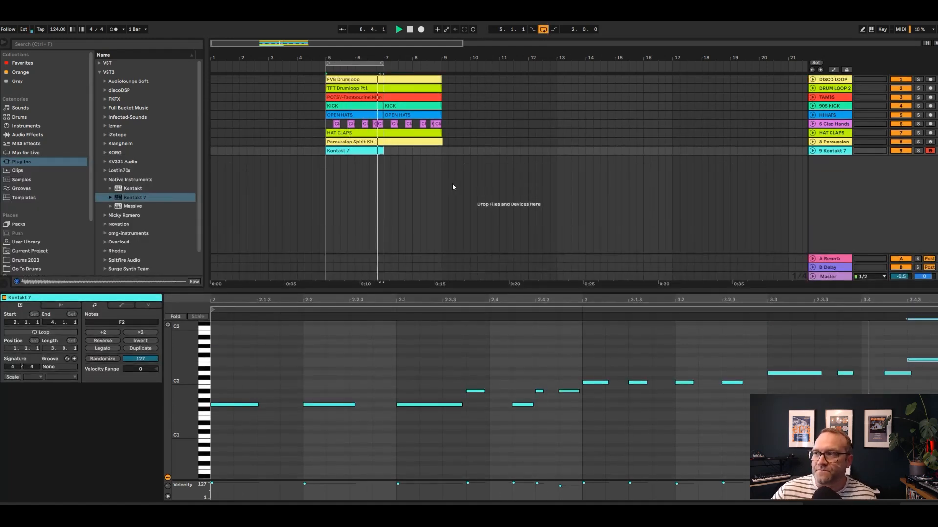
Solo the kick and Kontakt 7 bass tracks, adjust the short A#1 note at 2.4.3, and play the loop with all tracks unsoloed
left_click(918, 106)
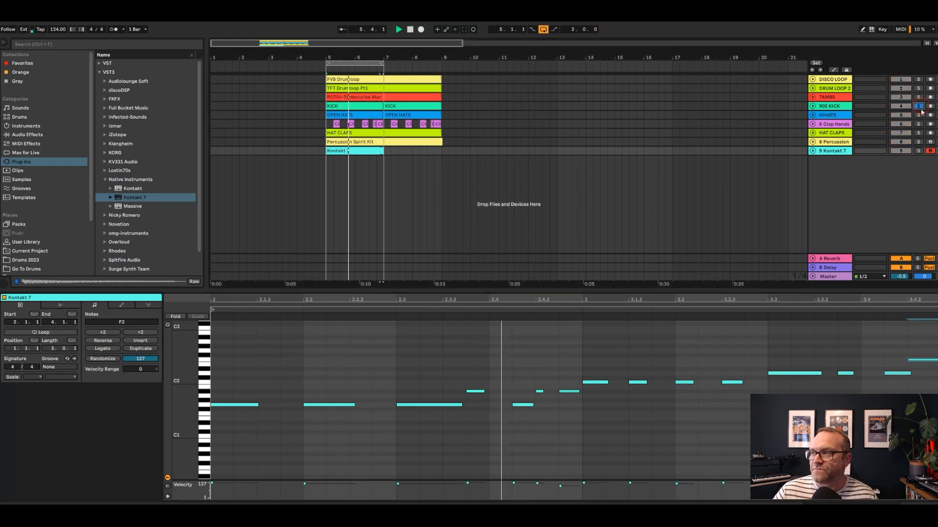
left_click(917, 150)
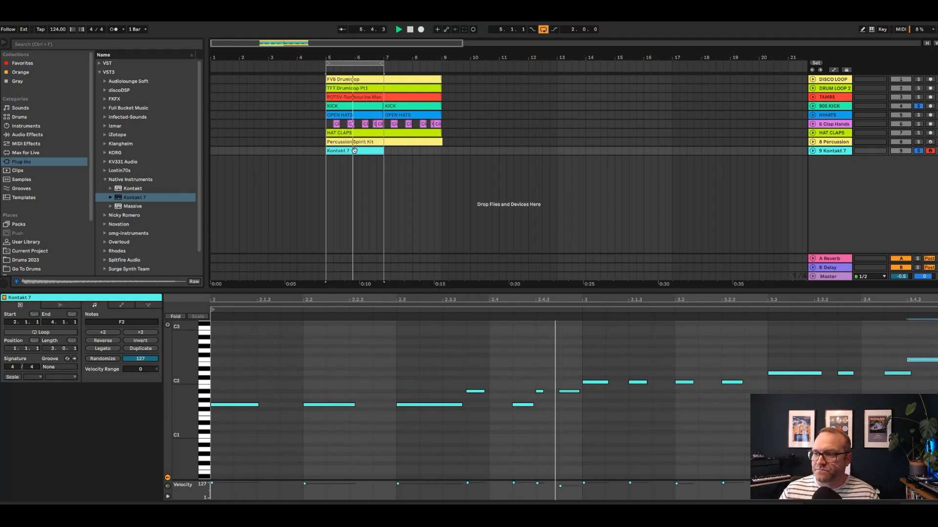
left_click_drag(542, 391, 547, 392)
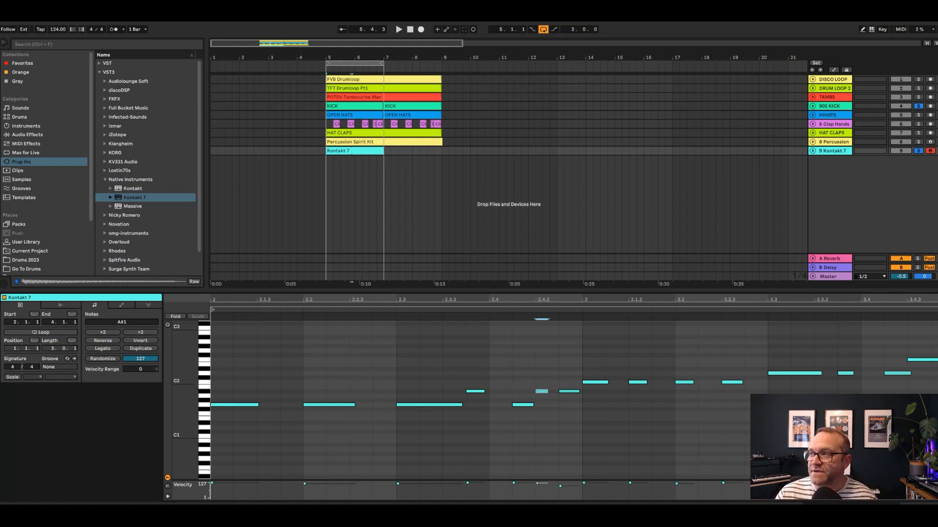
left_click(919, 151)
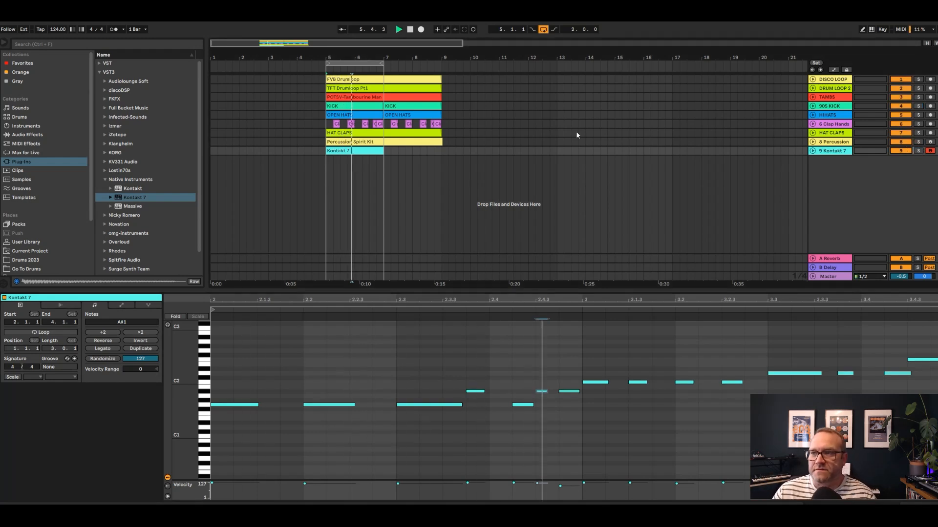
key("space")
Delete the Kontakt 7 clip and replace the track 9 instrument with Electric Bass Slap from the Guitar and Bass pack
key("Delete")
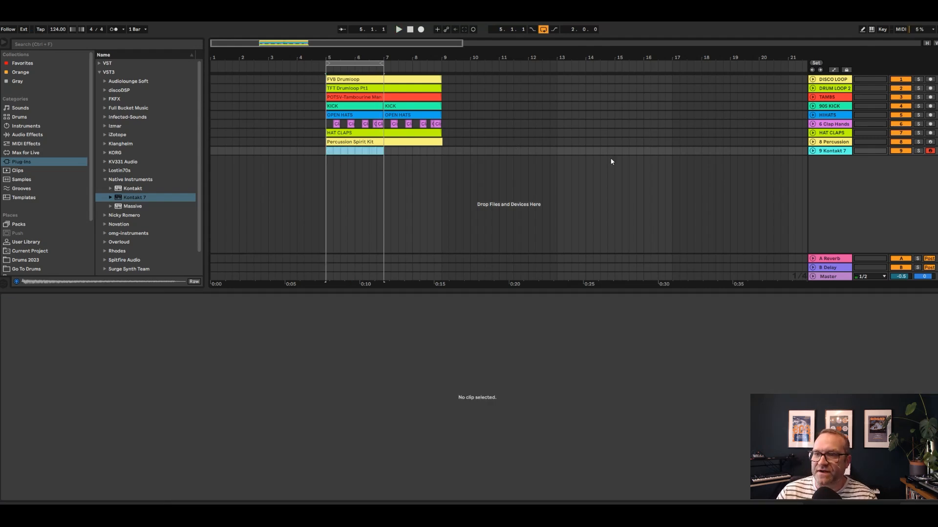
left_click(15, 225)
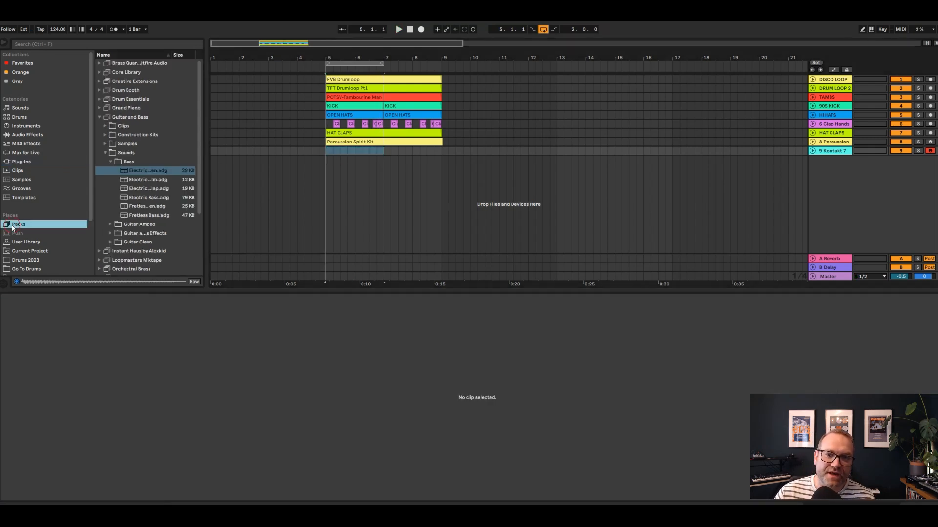
left_click(135, 171)
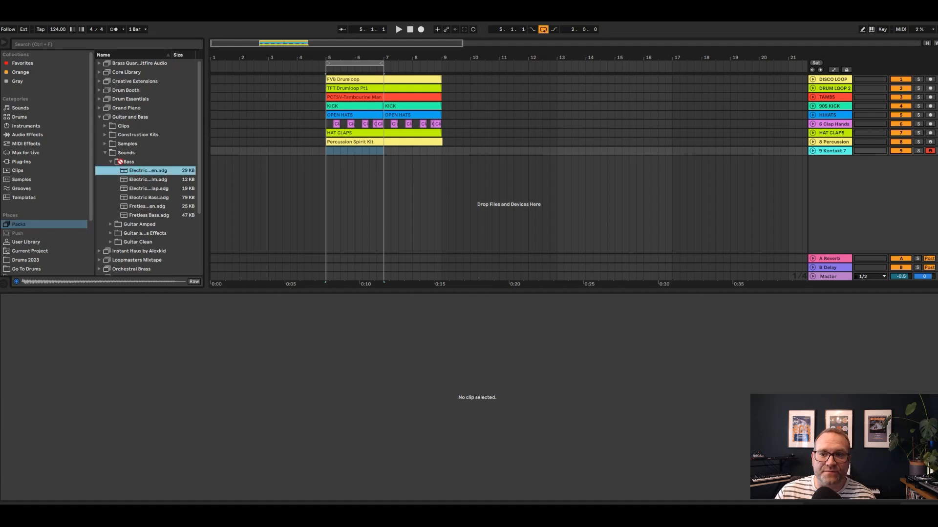
left_click(123, 189)
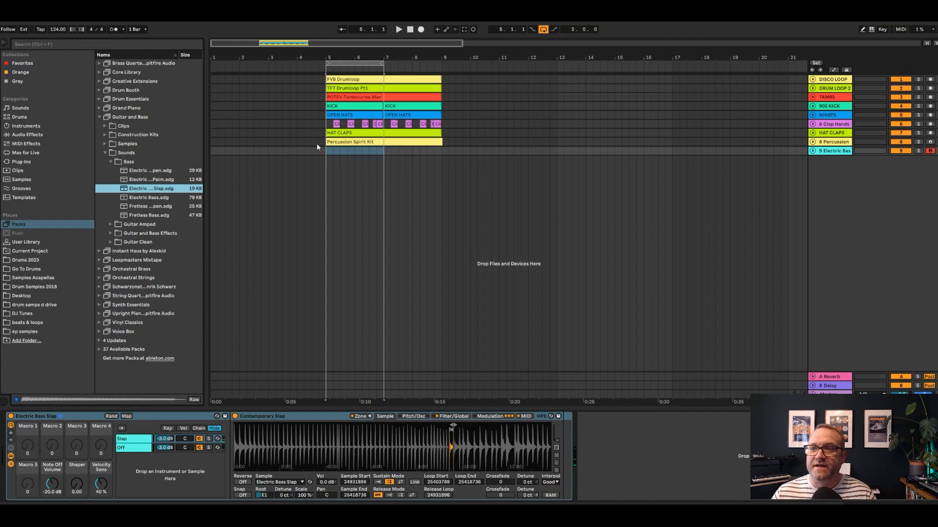
Record a slap bass part on track 9 from bar 4 with the metronome on, and trim the clip's start to bar 5
left_click(297, 151)
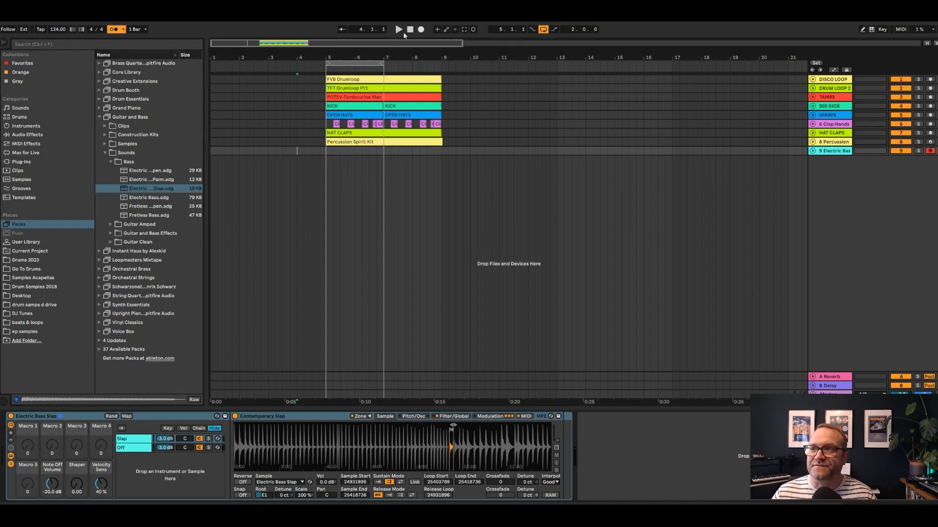
left_click(420, 30)
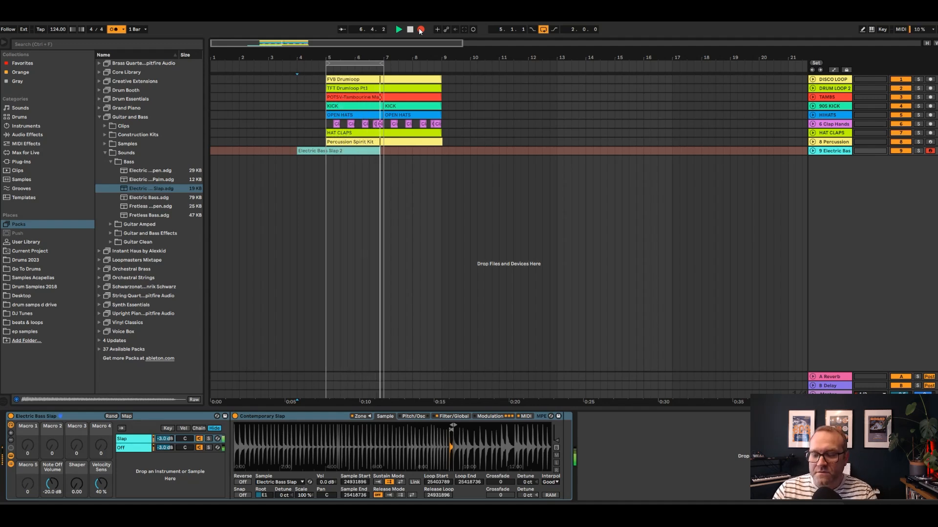
left_click(420, 30)
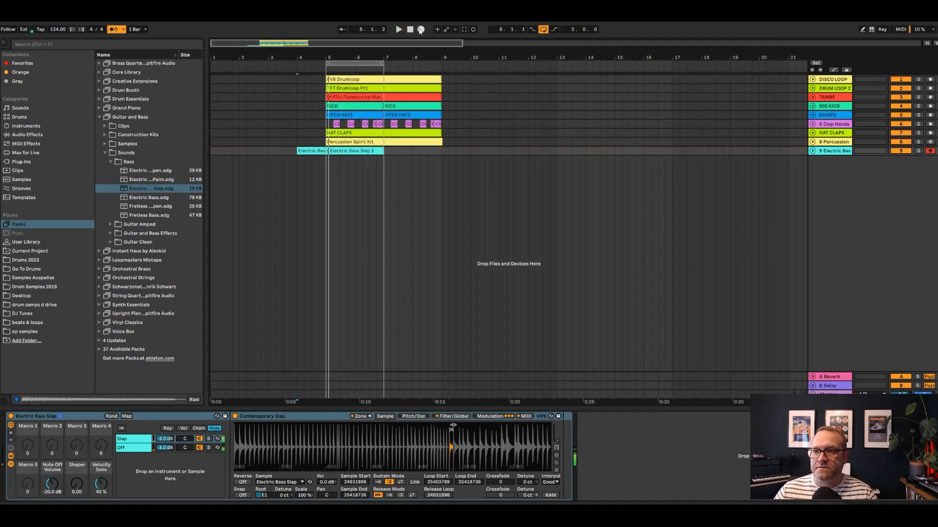
left_click_drag(298, 154, 322, 156)
Quantize all notes of the Electric Bass Slap clip in an enlarged note editor and turn off the metronome
double_click(341, 151)
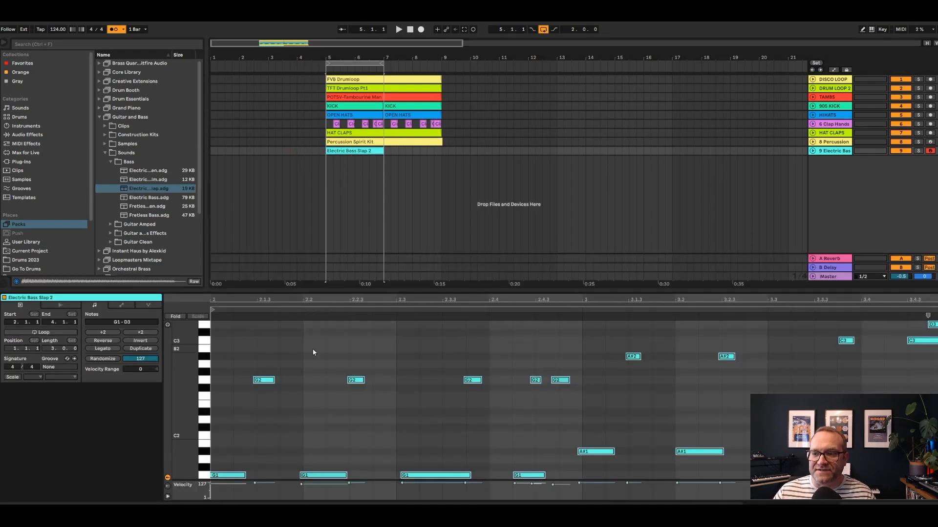
left_click_drag(326, 288, 326, 64)
left_click_drag(226, 297, 934, 91)
key("ctrl+u")
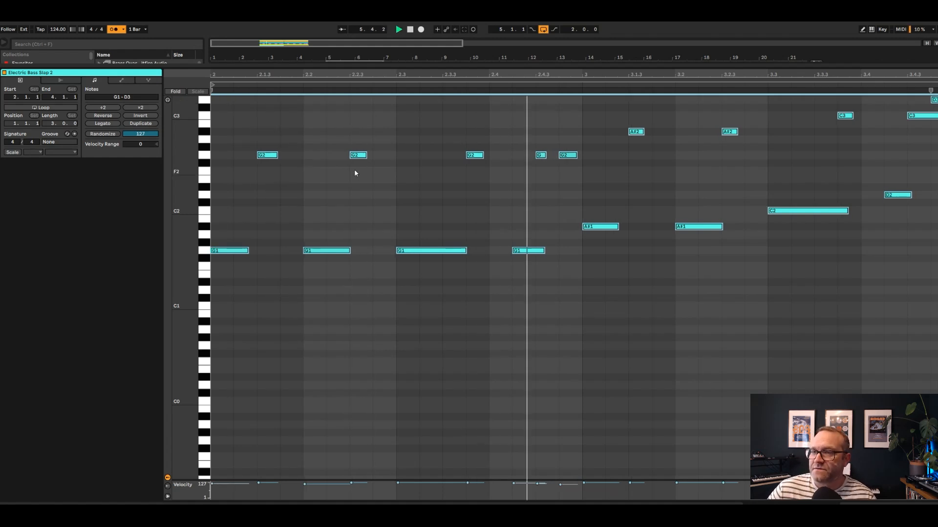
left_click(113, 30)
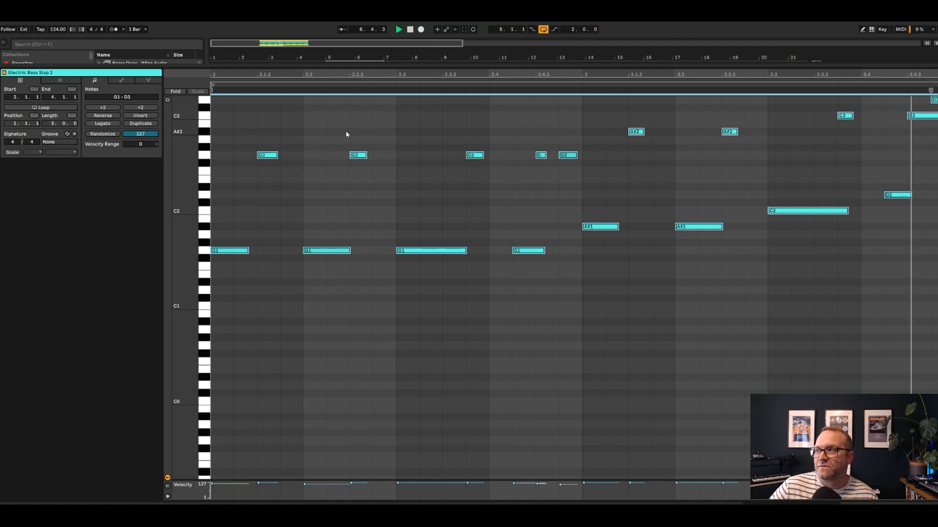
left_click(305, 484)
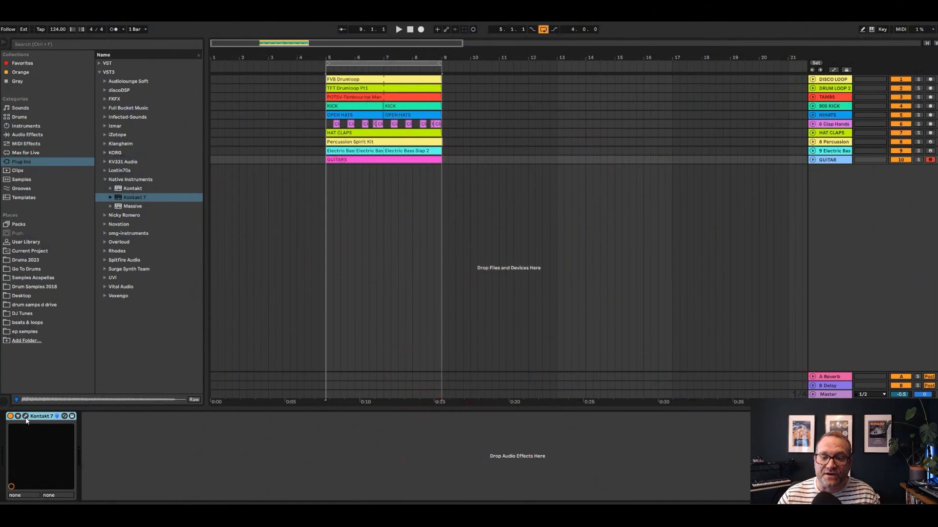
Open the Kontakt 7 instrument on the GUITAR track, review Scarbee Funk Guitarist's chord mapping, and close its window
left_click(26, 416)
left_click(25, 417)
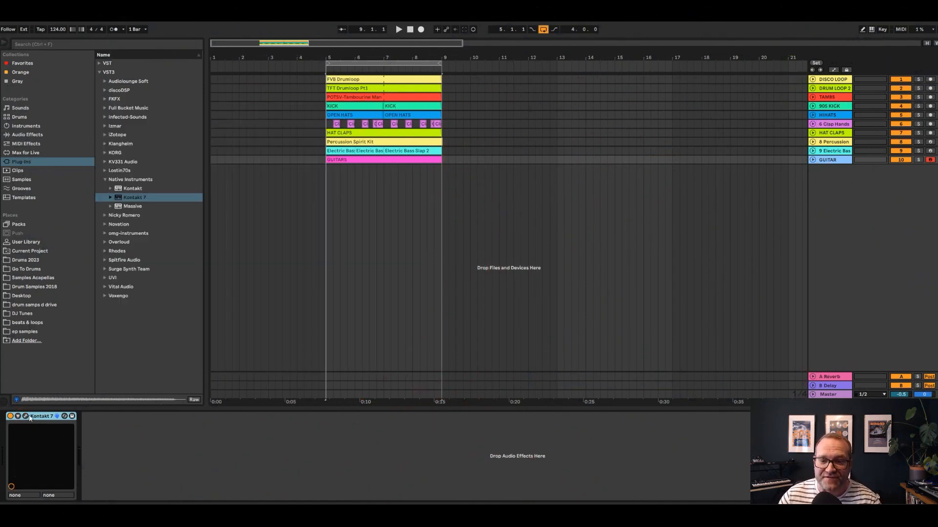
left_click(25, 417)
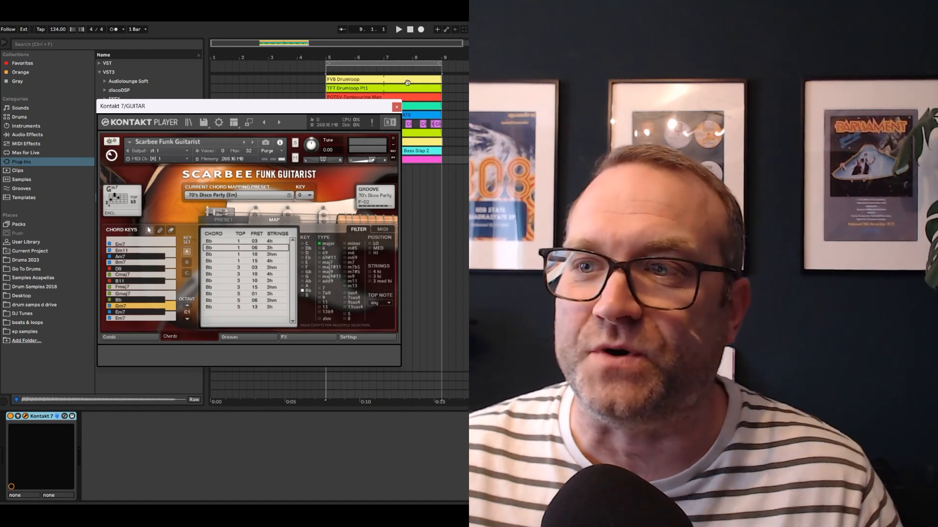
left_click(396, 107)
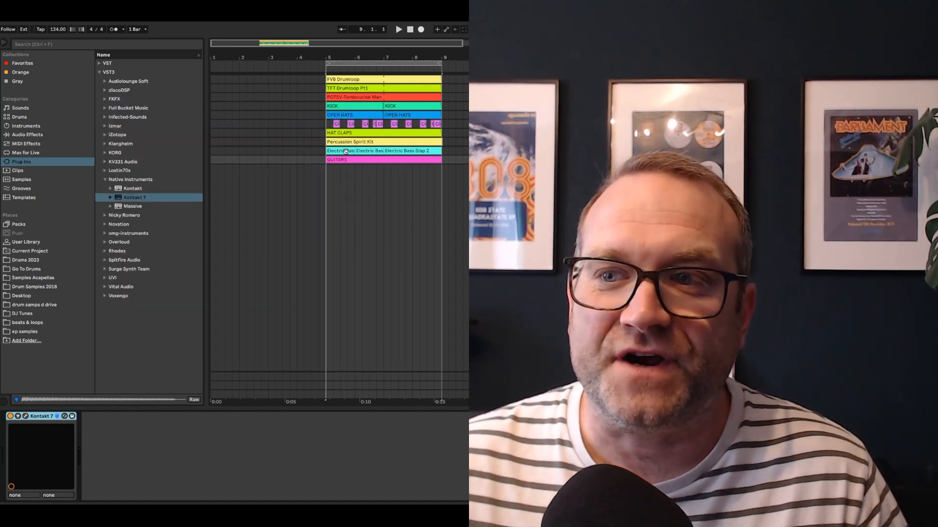
Play the arrangement with the bass and guitar parts from bar 6, stop it, and examine the expanded GUITARS clip
left_click(350, 151)
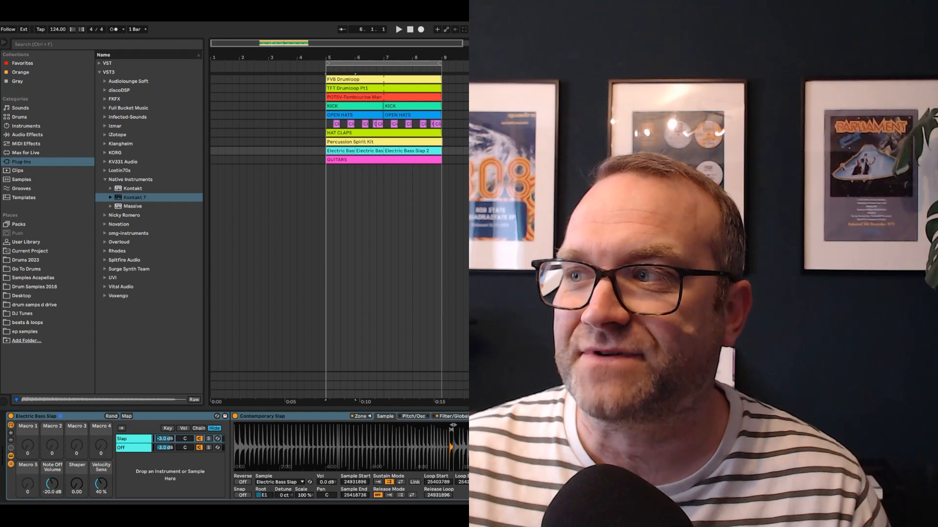
key("space")
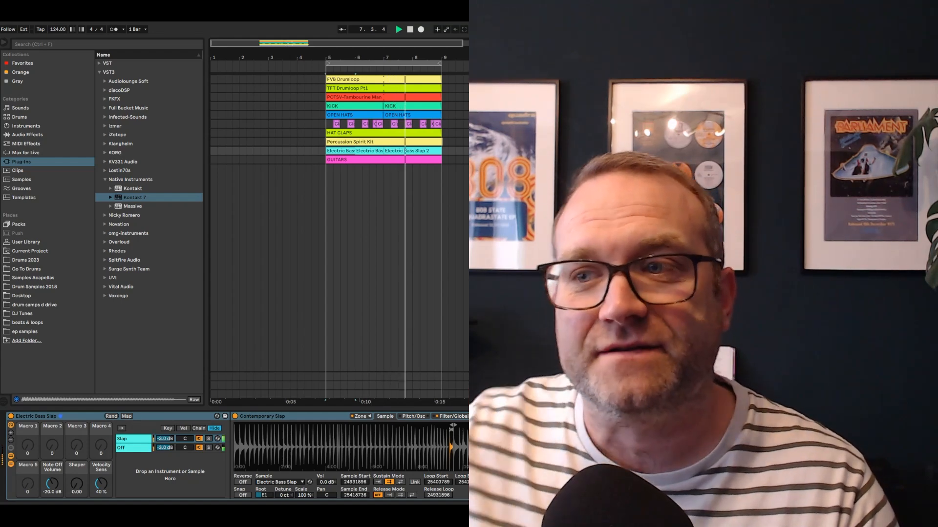
key("space")
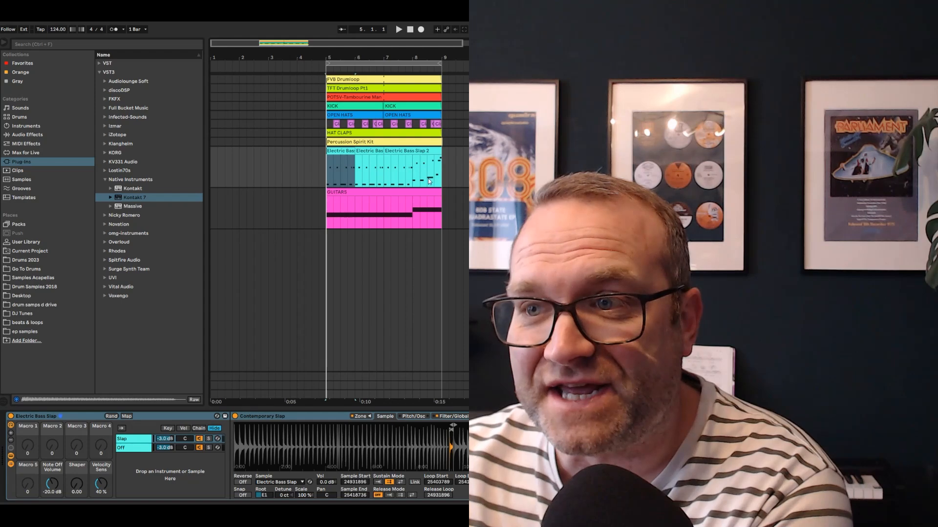
left_click(405, 174)
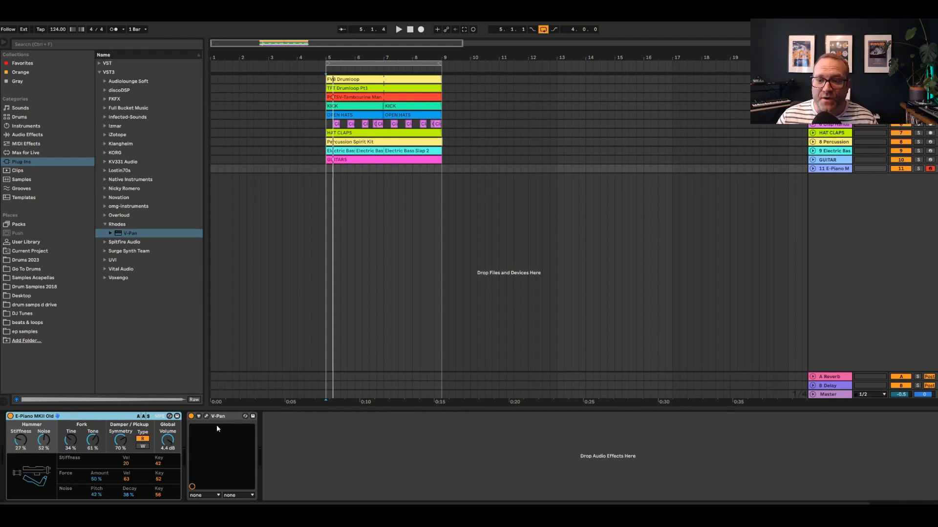
Open the Rhodes V-Pan effect on the E-Piano track, review its settings, and close its window
left_click(206, 416)
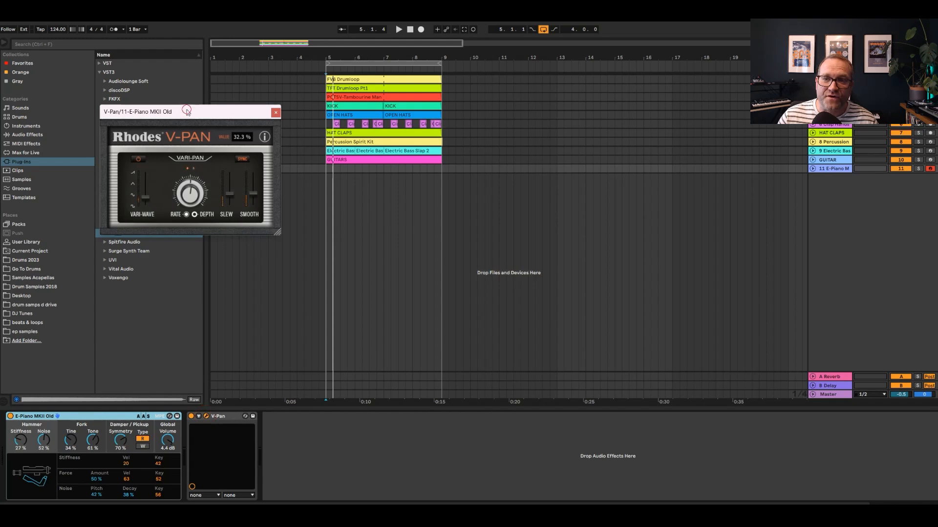
left_click_drag(187, 111, 401, 120)
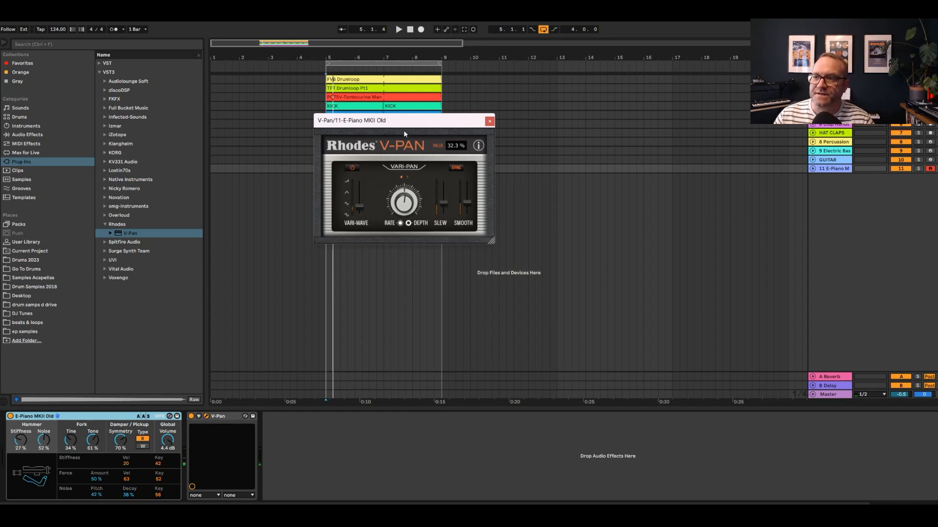
left_click(488, 122)
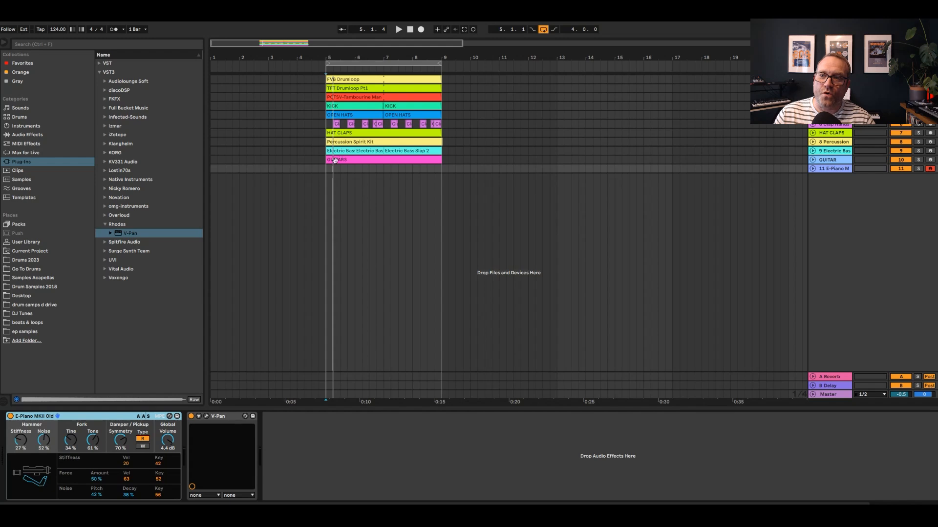
Record an electric piano part on track 11 from bar 4 with looping off and the metronome on, and trim its start to bar 5
key("space")
left_click(543, 29)
left_click(114, 30)
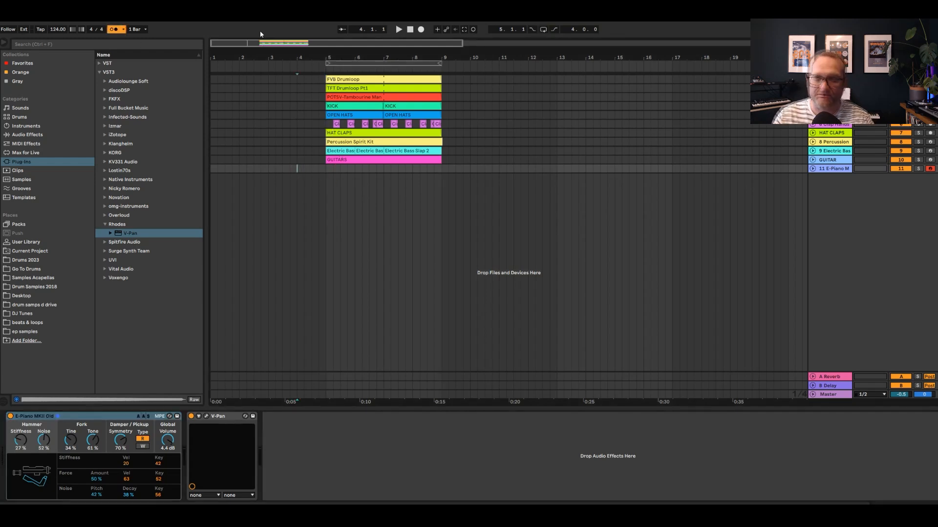
left_click(420, 29)
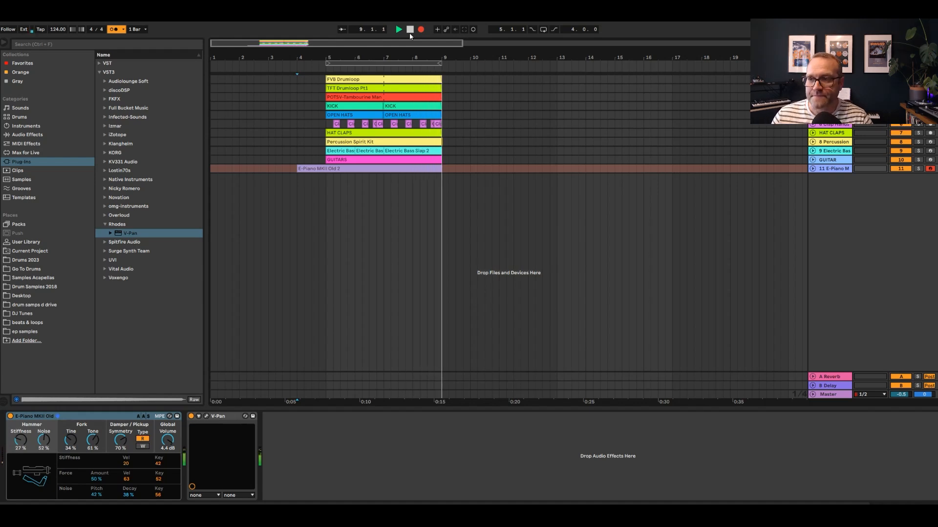
left_click(410, 30)
left_click_drag(303, 166, 323, 167)
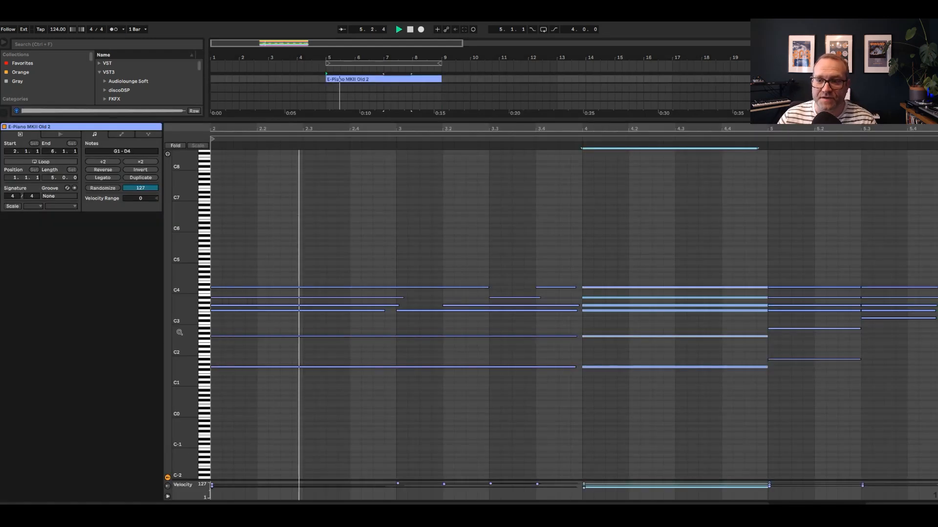
Review the E-Piano MKII Old notes, solo the guitar and electric bass tracks, and play the bass clip with looping on
left_click_drag(177, 331, 188, 332)
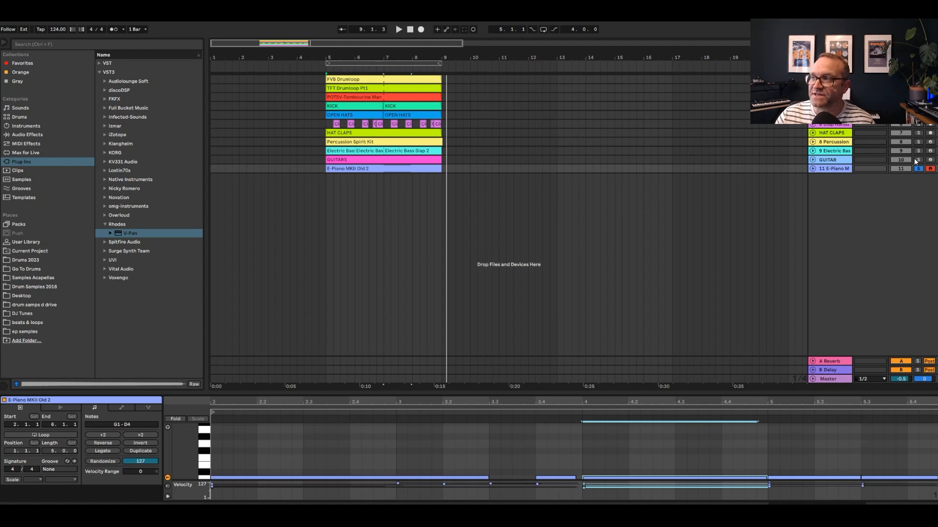
left_click(917, 160, "ctrl")
left_click(917, 152, "ctrl")
left_click(332, 151)
key("space")
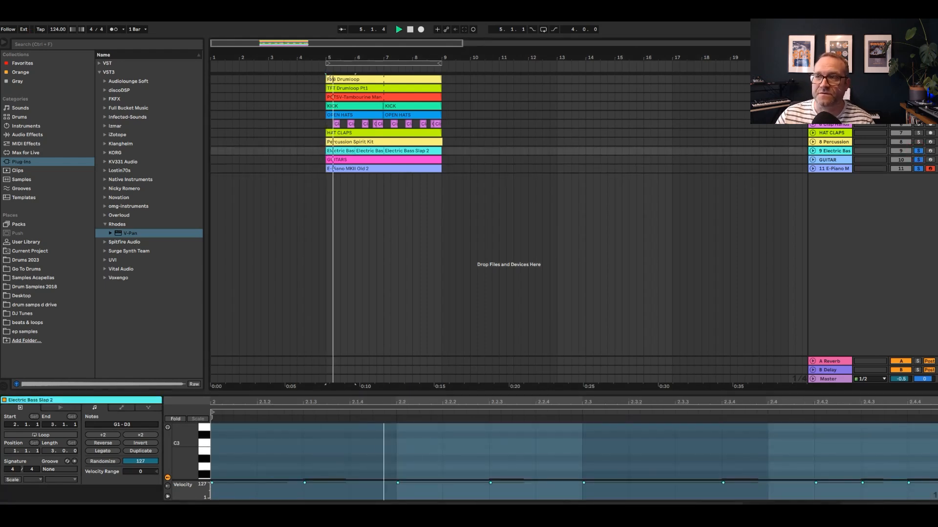
left_click(545, 30)
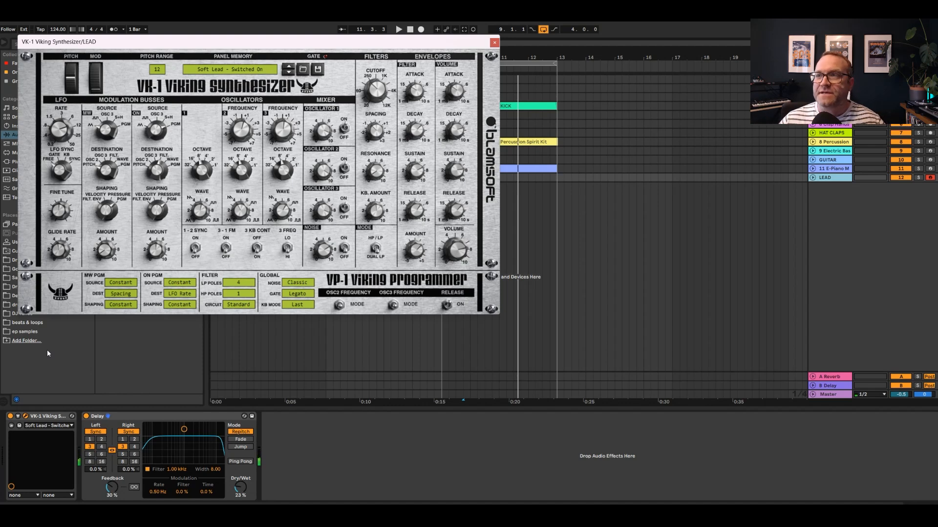
Close the VK-1 Viking Synthesizer window of the LEAD track and play the arrangement from bar 8
left_click(493, 43)
left_click(439, 195)
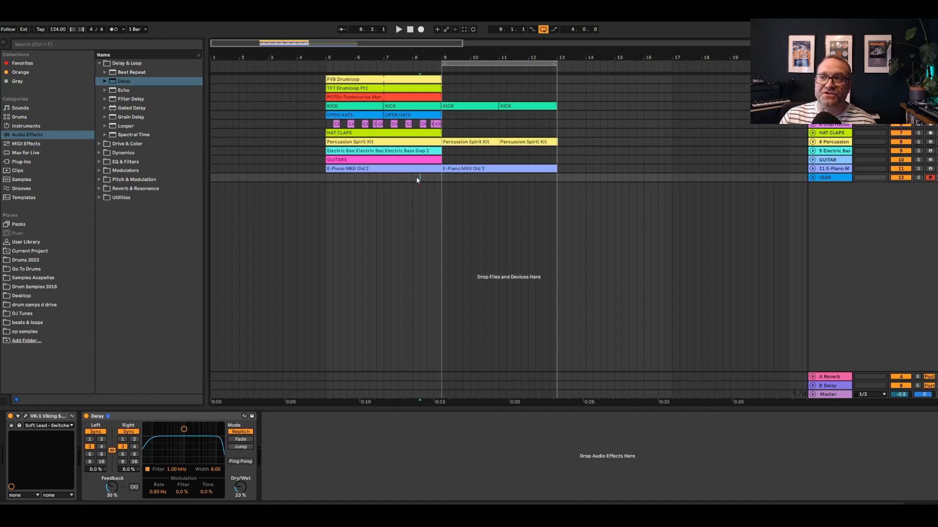
key("space")
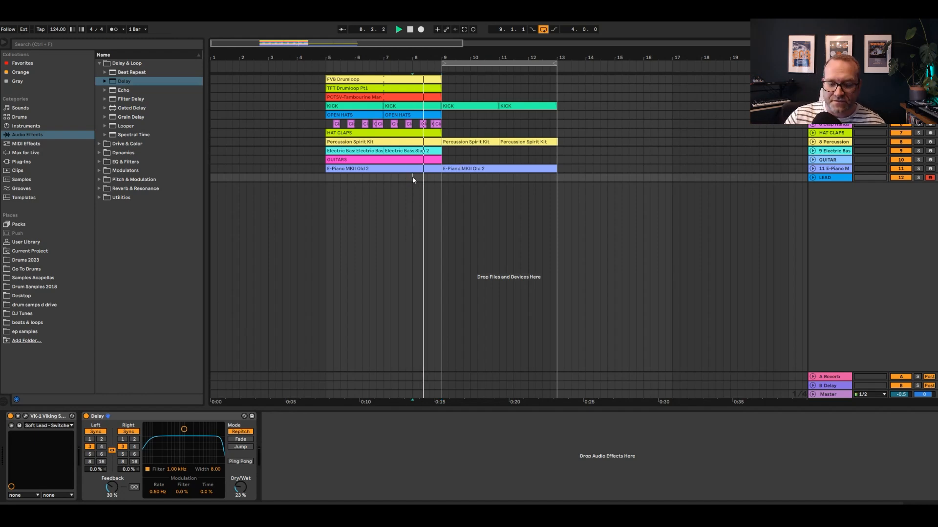
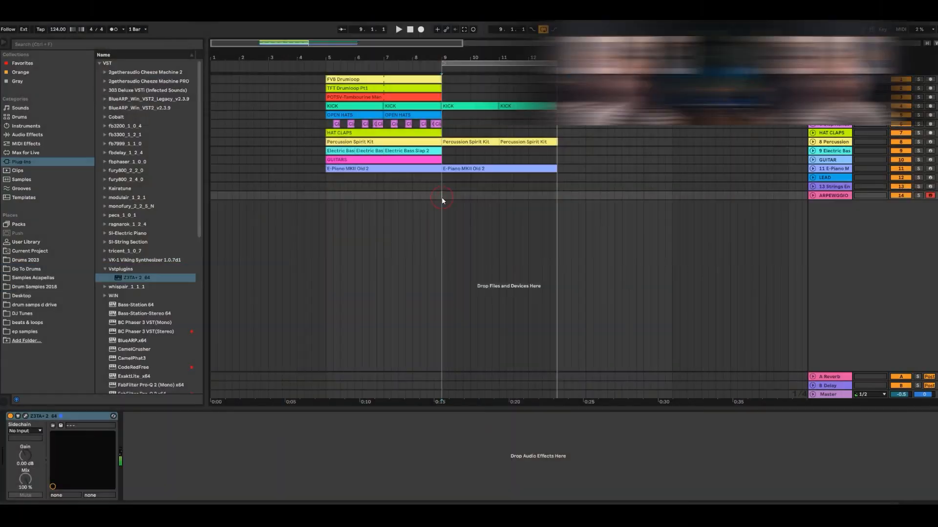
Play the loop from bar 9, review the Z3TA+ 2 preset on the arpeggio track, and close its window
key("space")
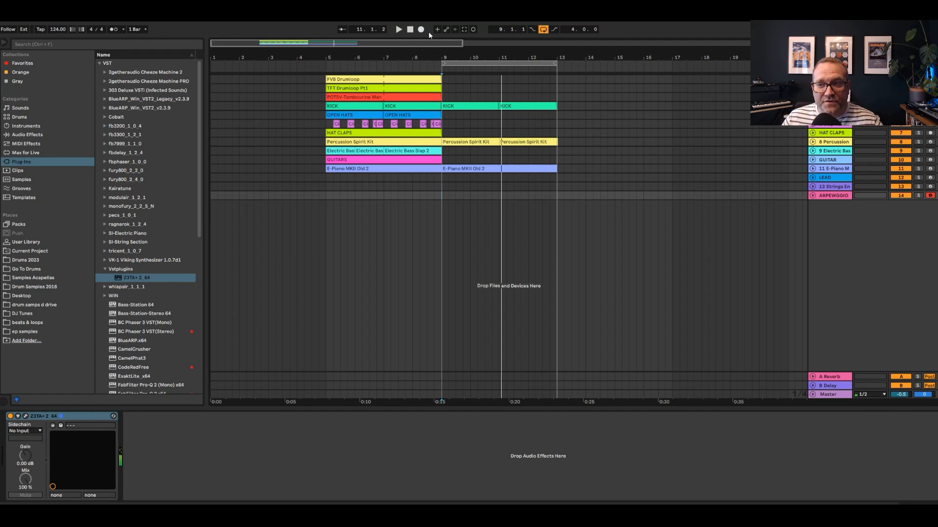
left_click(25, 416)
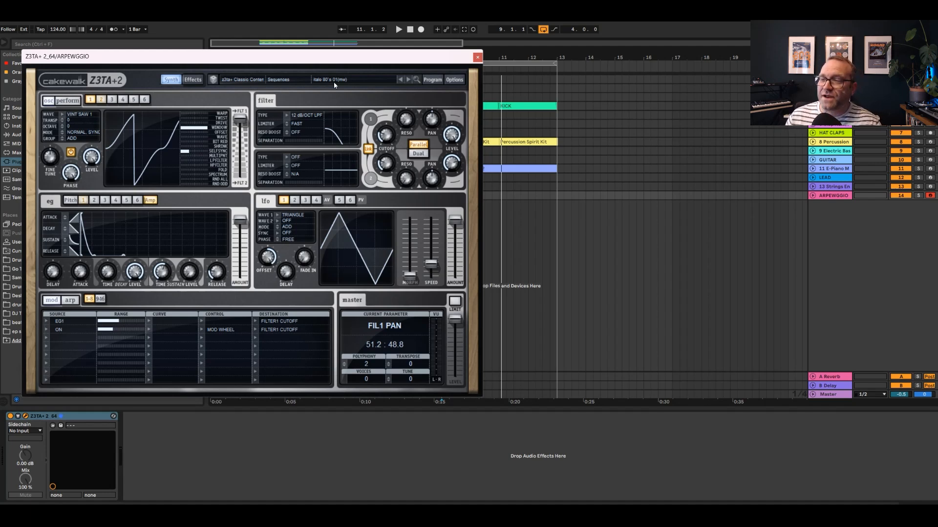
left_click(475, 58)
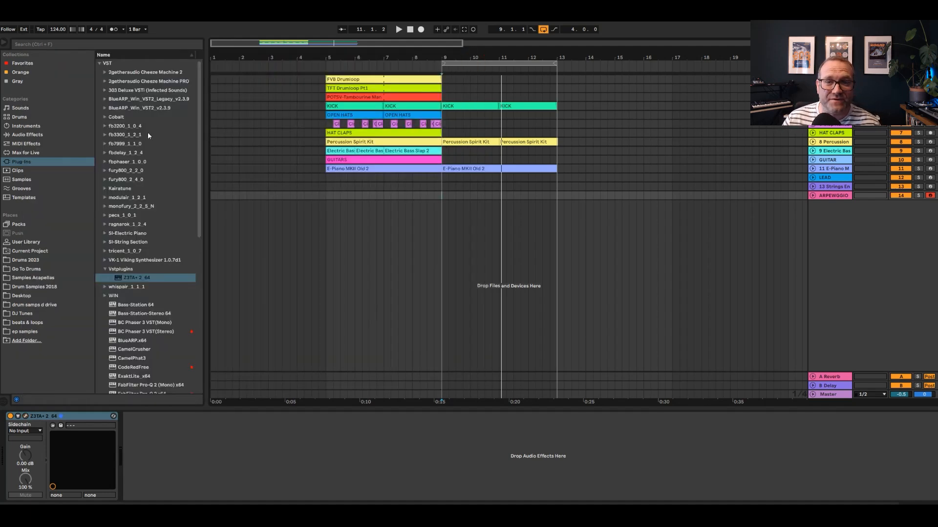
Load the TyrellN6(x64) plug-in instrument onto a new track below the arpeggio track
left_click(26, 144)
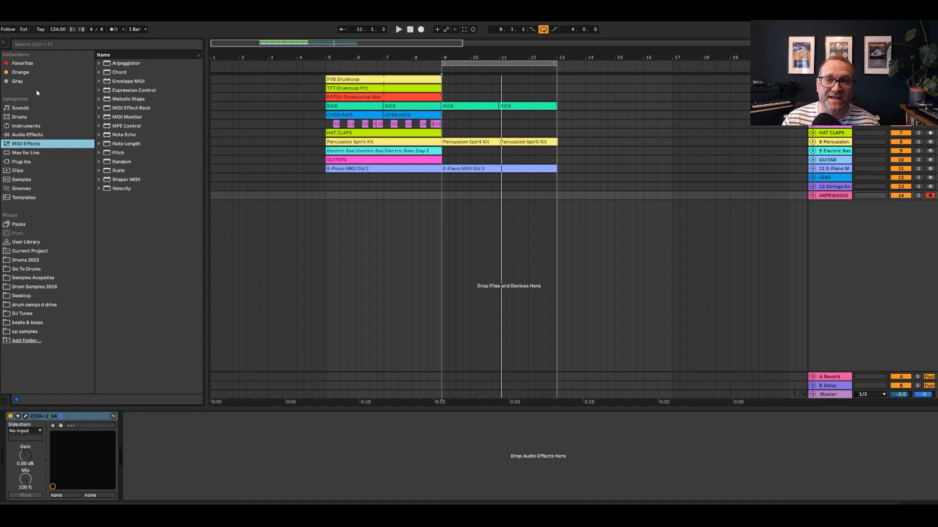
left_click(21, 127)
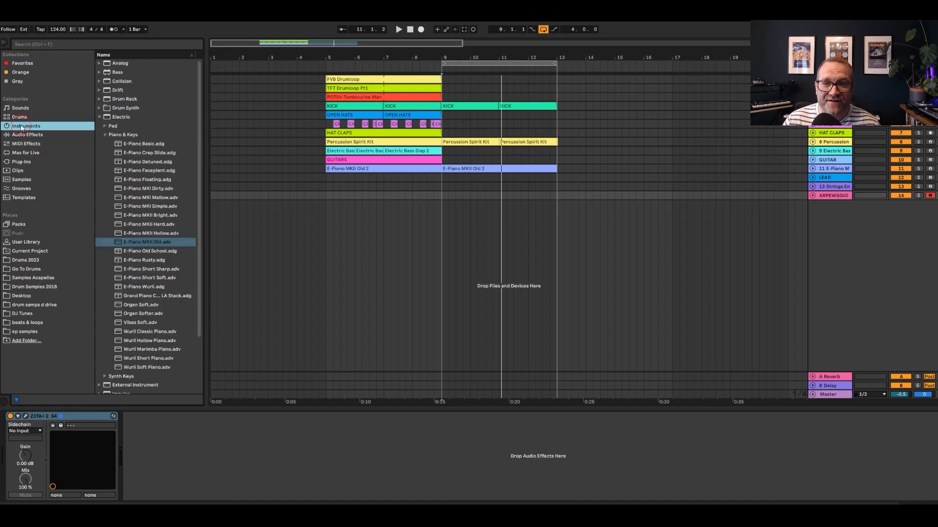
left_click(21, 162)
scroll(154, 329, "down", 11)
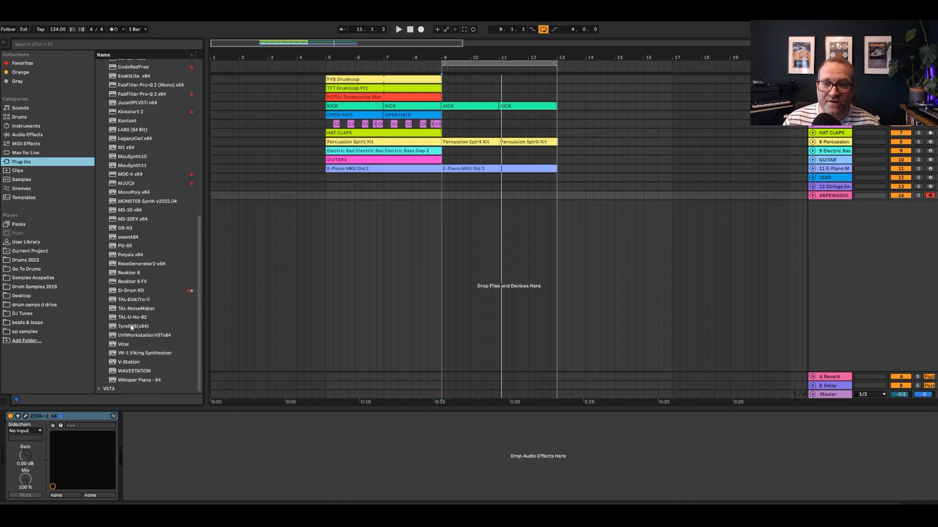
left_click(131, 326)
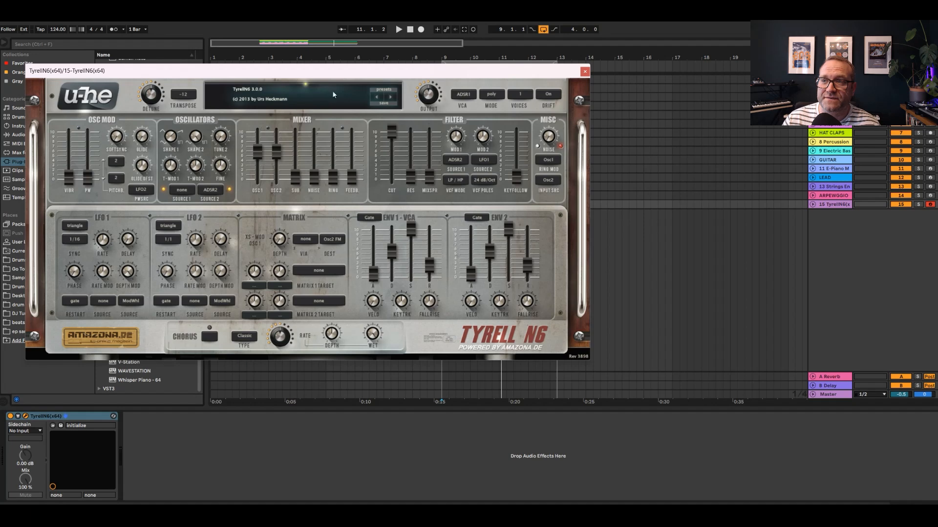
Choose the TUC - Basic Boogie Bass 3 preset from The Unshushable Coktor bank in TyrellN6 and close its window
left_click(392, 91)
left_click(95, 220)
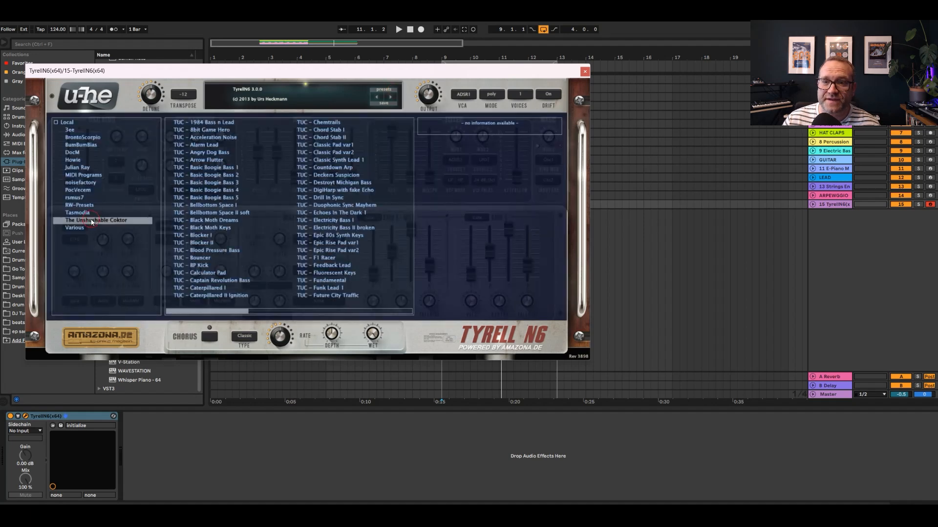
left_click(221, 183)
left_click(496, 96)
left_click(545, 97)
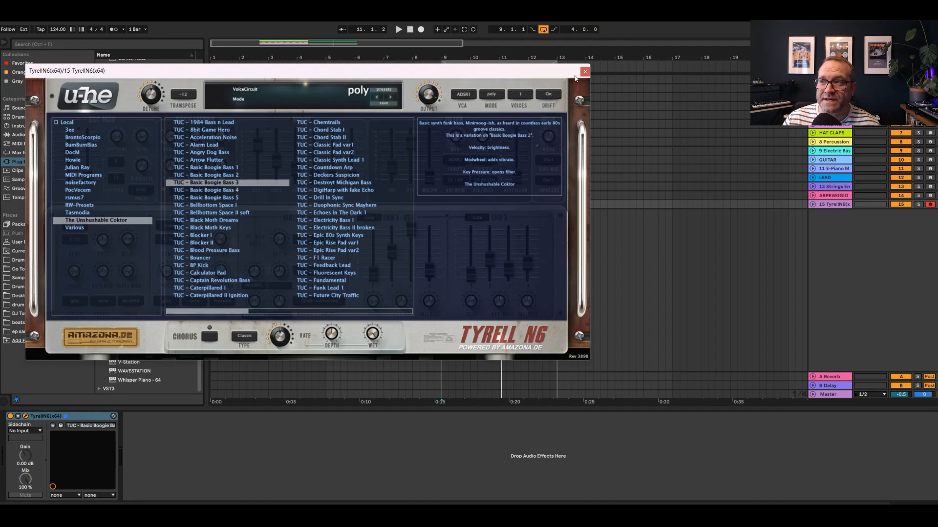
left_click(585, 73)
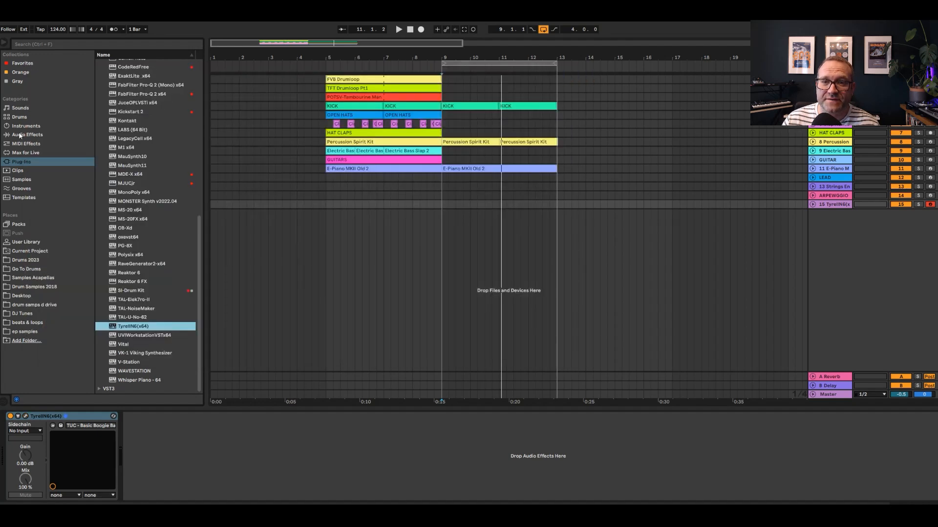
Add the Ubiquitous arpeggiator preset before TyrellN6 and set its style to Con & Diverge
left_click(25, 144)
left_click(99, 65)
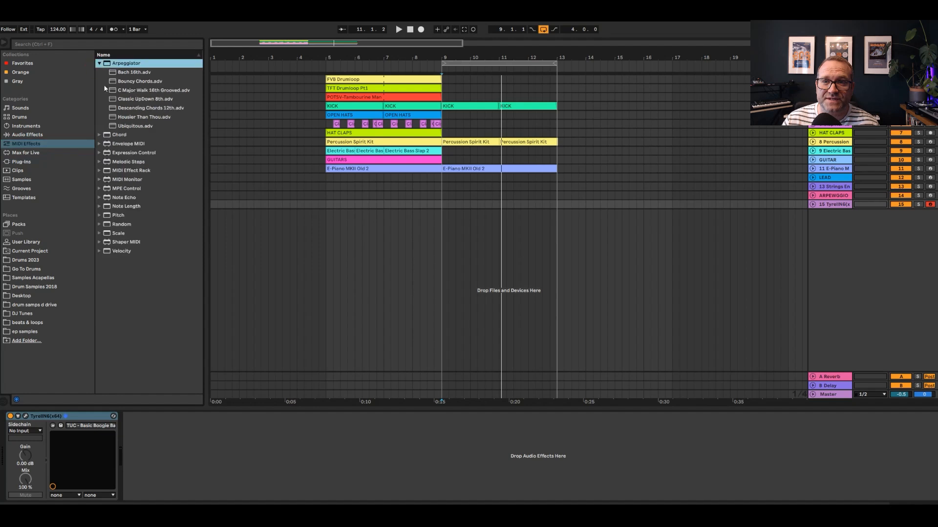
mouse_move(123, 127)
left_mouse_down()
mouse_move(247, 339)
mouse_move(192, 444)
mouse_move(168, 439)
left_mouse_up()
left_click(34, 431)
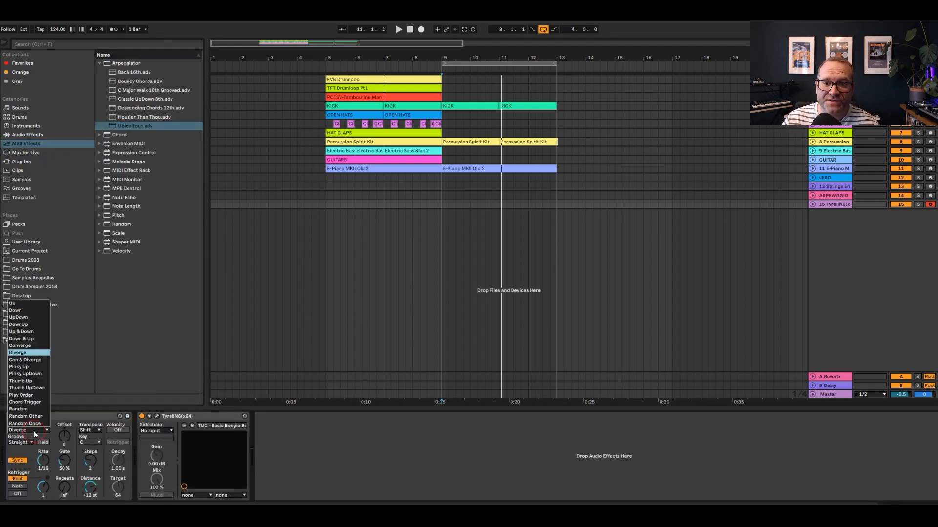
left_click(29, 362)
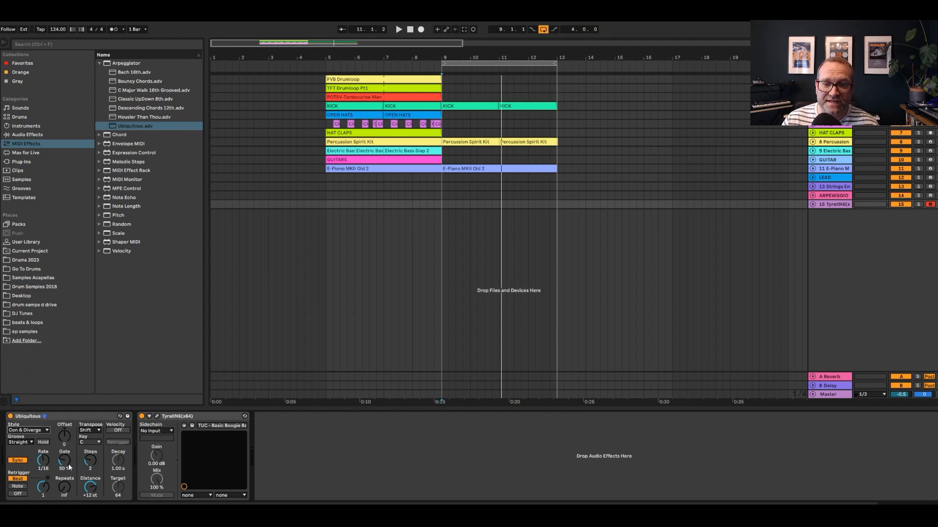
Set the TyrellN6 filter cutoff to 50.00 and close the synth window
left_click(157, 416)
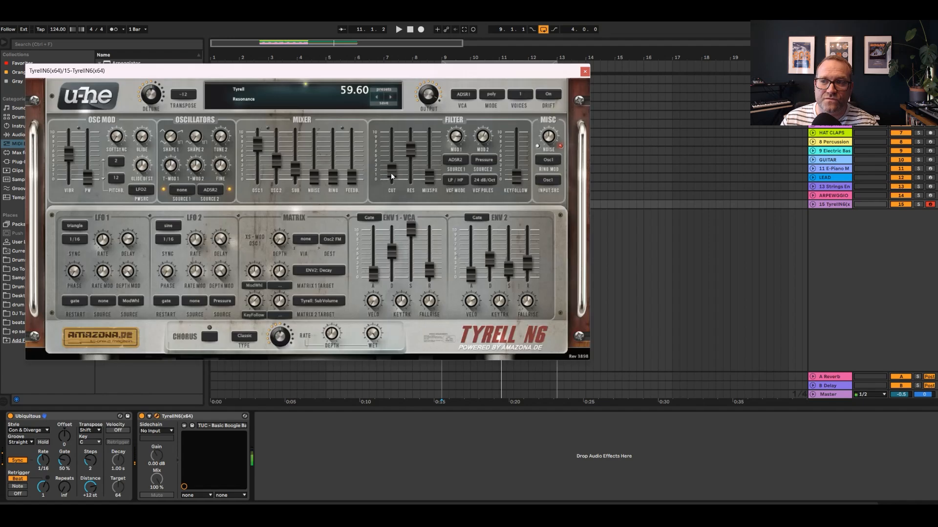
left_click_drag(392, 174, 394, 163)
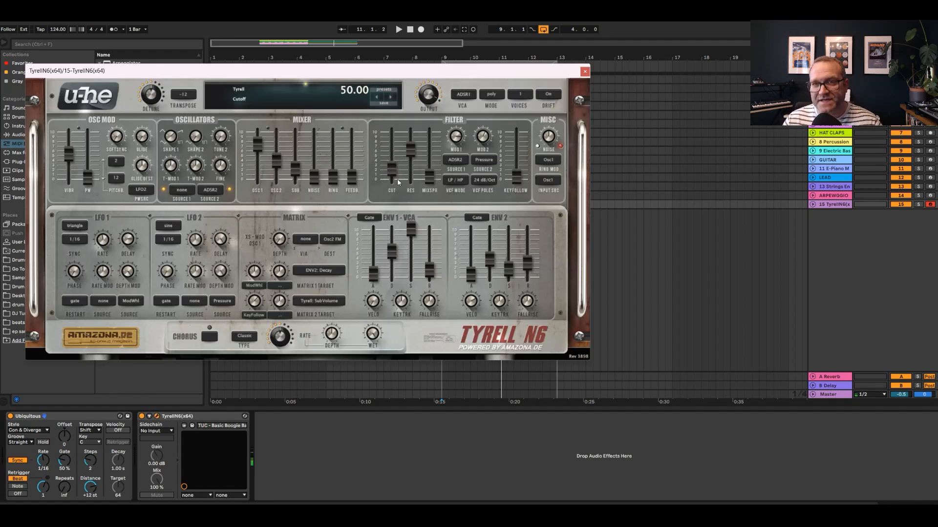
left_click(584, 72)
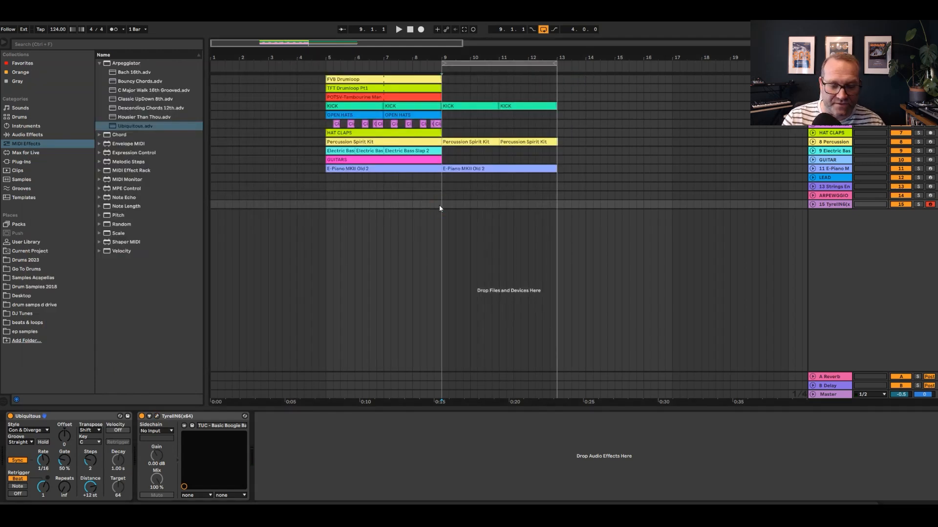
Play the loop from bar 9, raise the TyrellN6 filter cutoff to 67.00, and close the synth window
key("space")
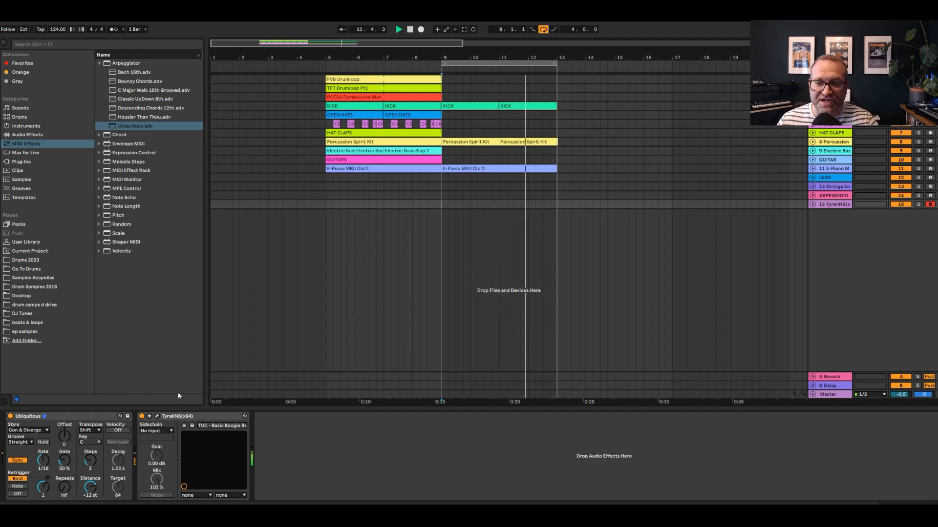
left_click(157, 416)
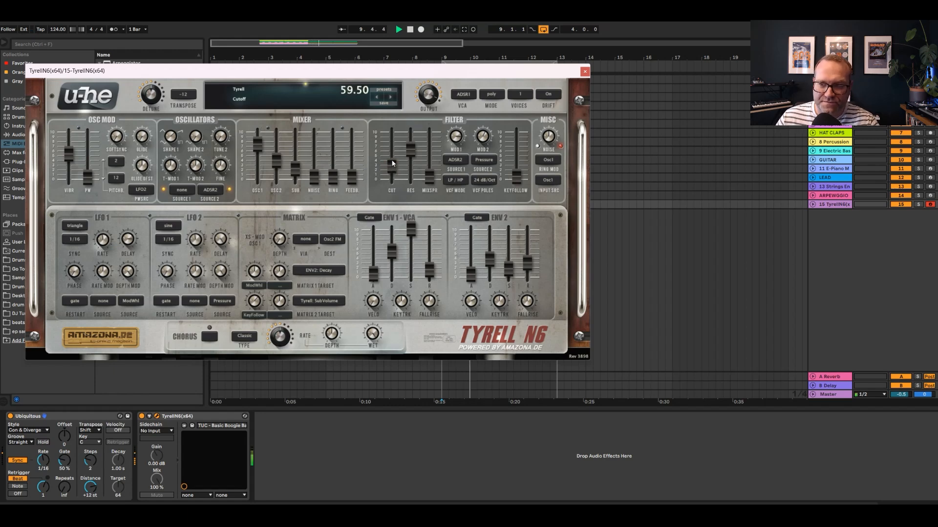
left_click_drag(392, 156, 393, 152)
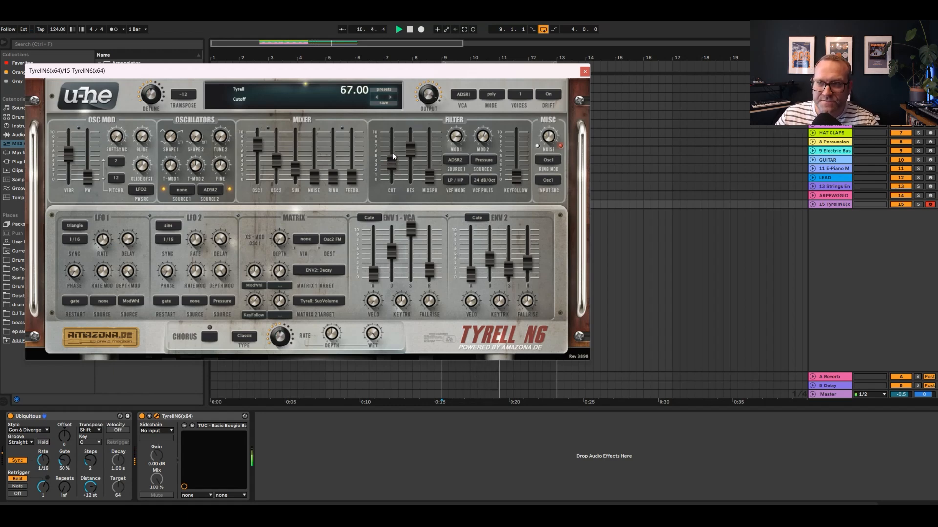
left_click(583, 73)
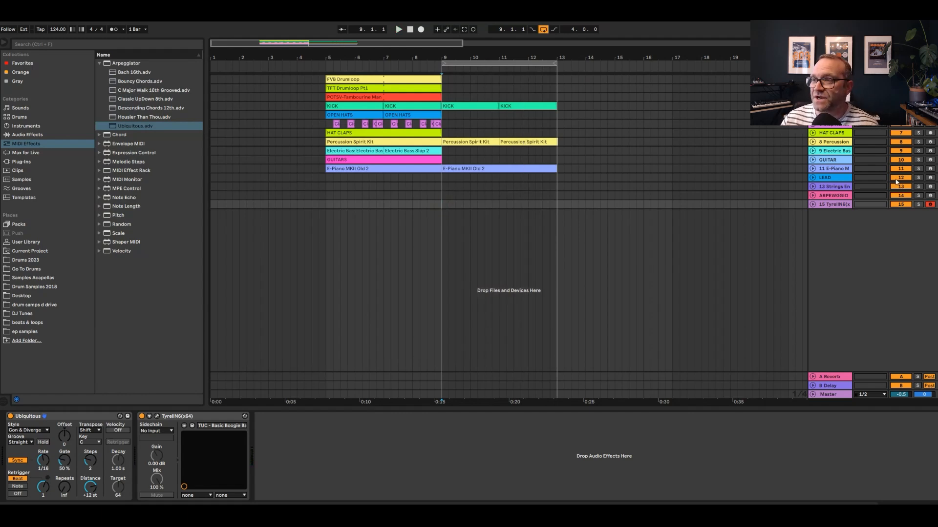
Record an arpeggiated TyrellN6 part on track 15, starting playback from bar 8
left_click(427, 204)
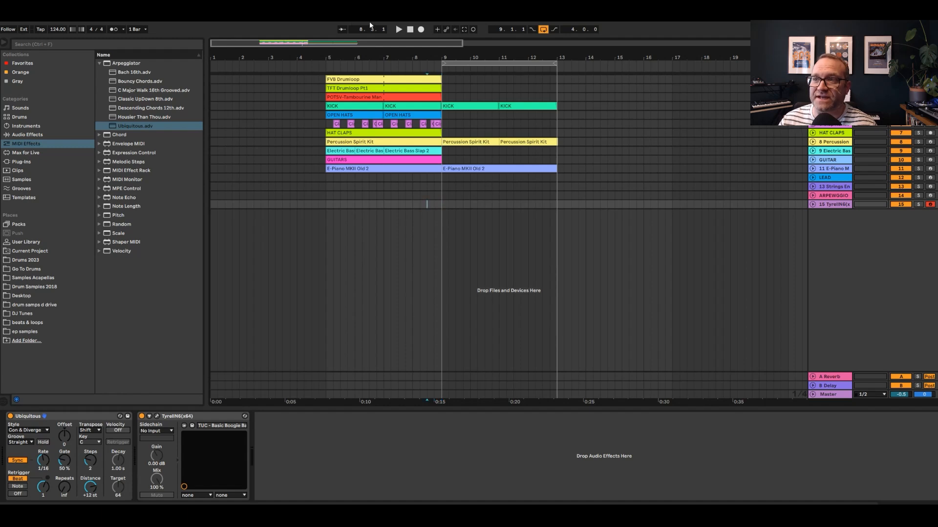
left_click(421, 30)
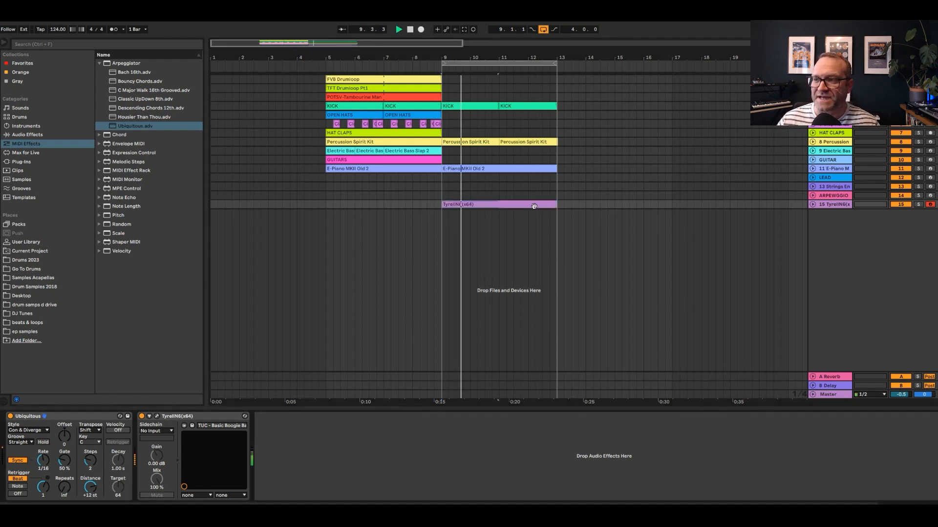
left_click(929, 178)
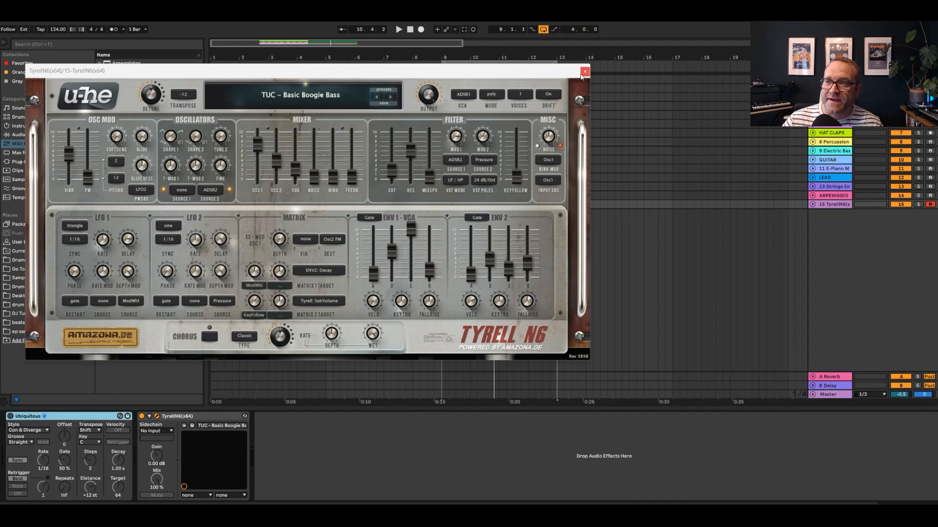
Close the TyrellN6 window and insert an empty MIDI clip on track 15 across bars 9 to 13
left_click(585, 72)
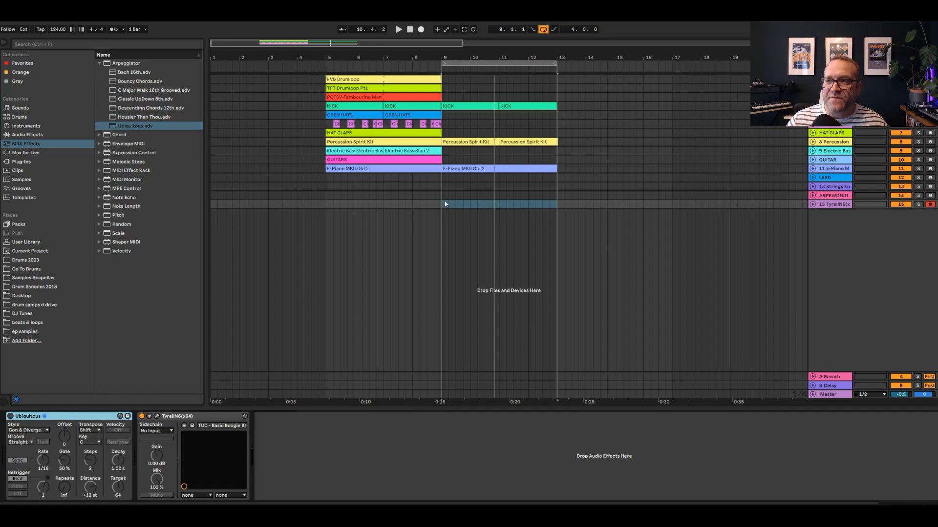
key("ctrl+shift+m")
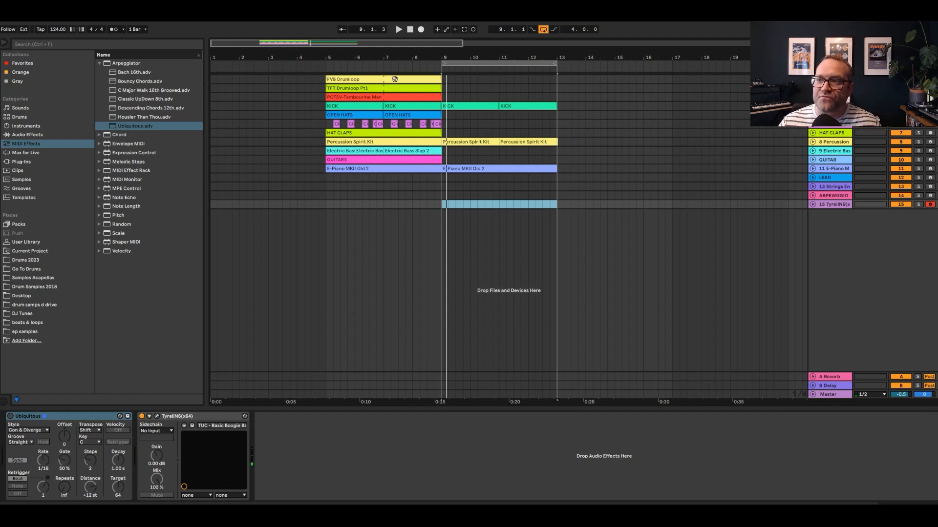
Copy the FVB Drumloop to bars 9 to 13 and remove the E-Piano MKII Old 2 clip from that section
left_click_drag(395, 79, 508, 80)
left_click(463, 143)
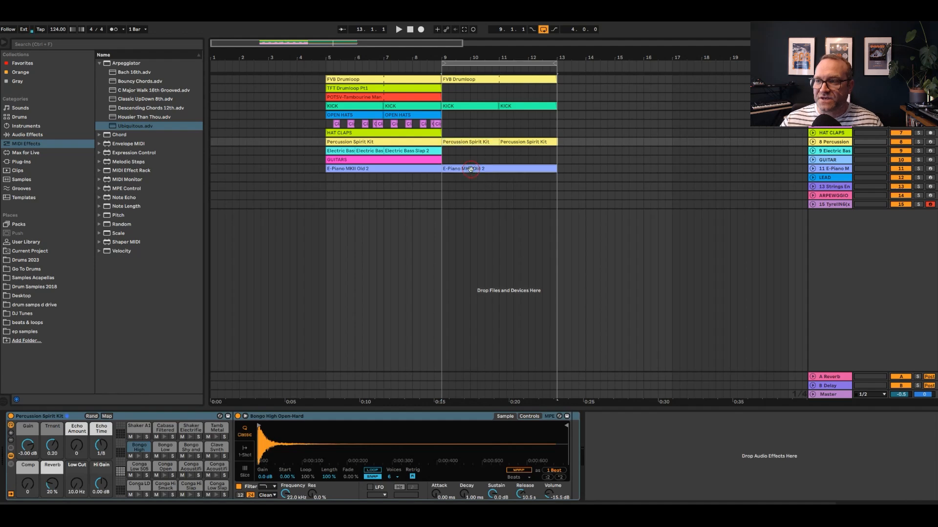
left_click(470, 170)
left_click(444, 185)
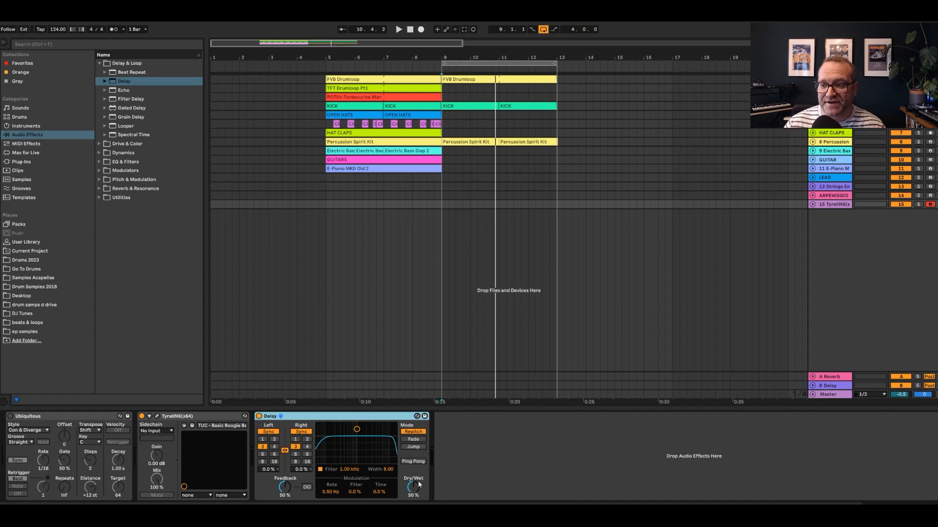
Lower the Dry/Wet amount of the Delay on the TyrellN6 track and play the loop
left_click_drag(419, 485, 419, 494)
key("space")
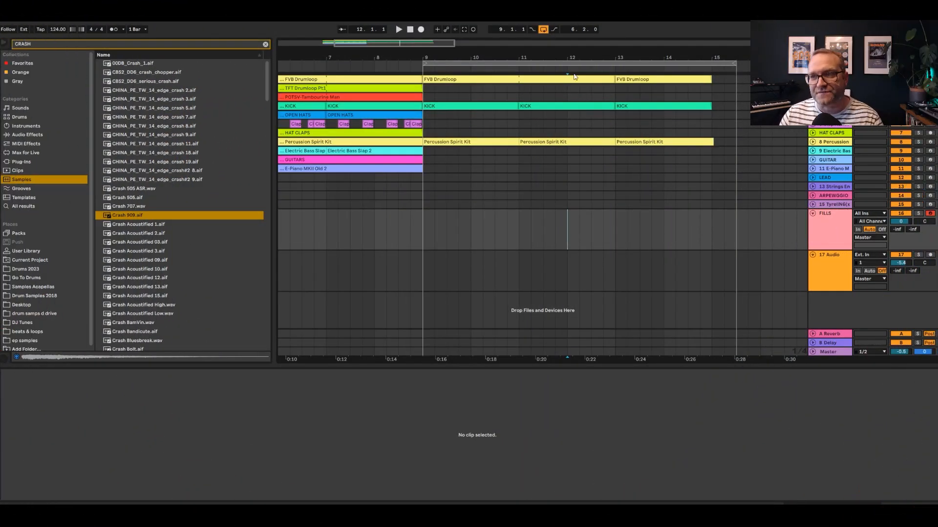
Record a disco snare fill on the FILLS track from bar 12, quantize its notes, and play it back
left_click(421, 31)
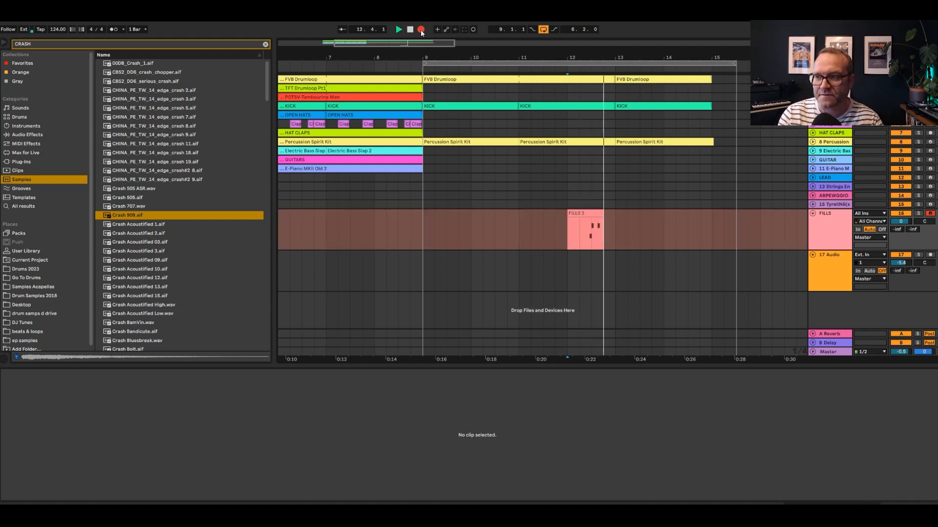
key("space")
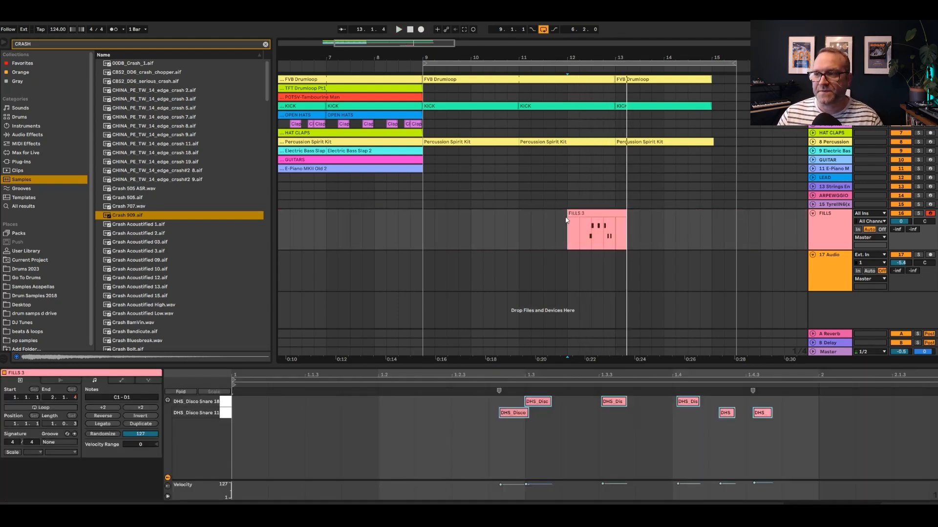
left_click_drag(465, 442, 857, 441)
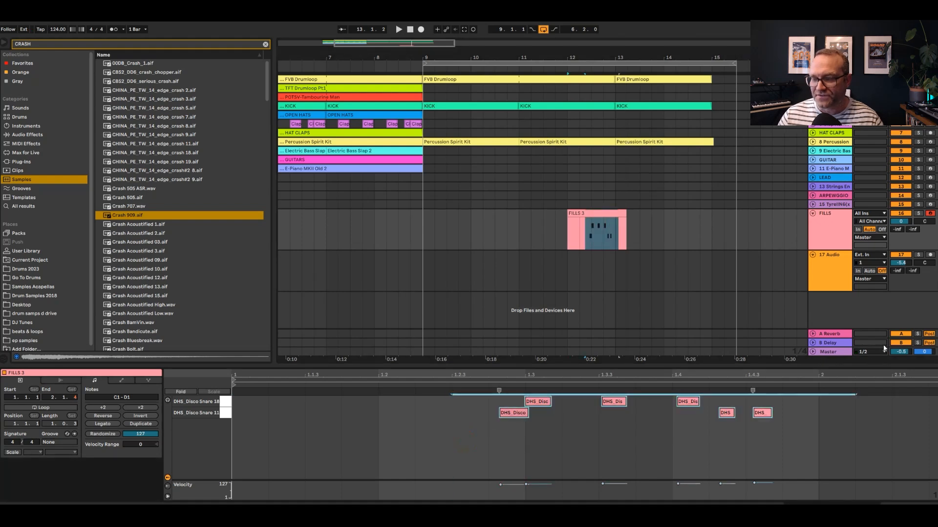
key("ctrl+u")
key("space")
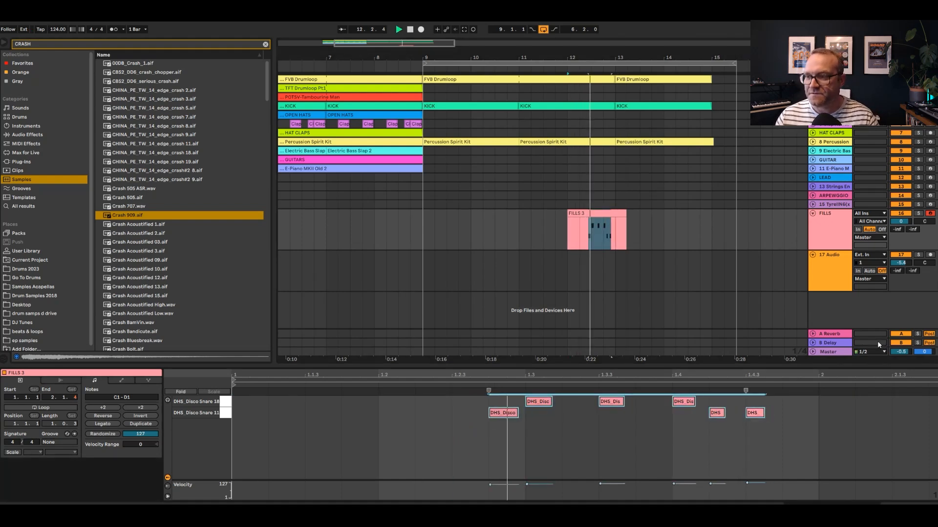
left_click(596, 251)
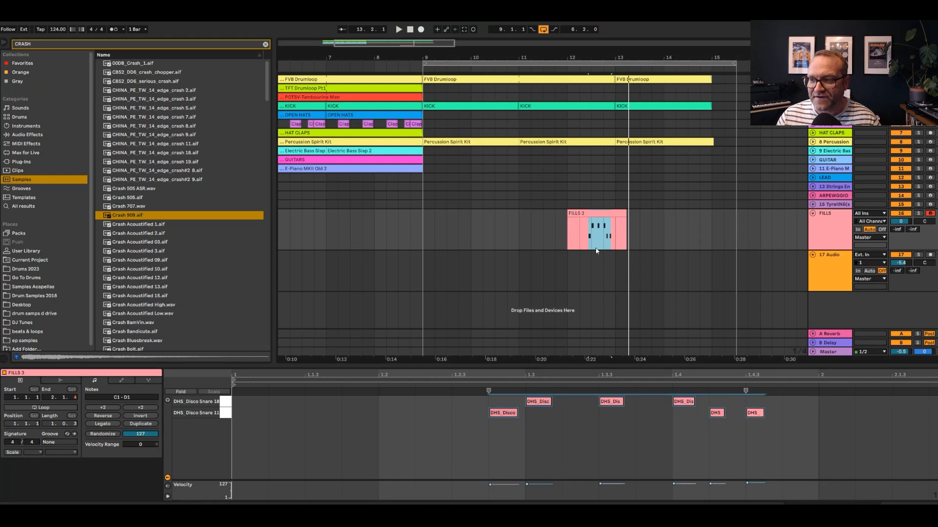
Place the Crash 909.aif sample on audio track 17 at bar 13 and set the playback start at 12.2.1
left_click_drag(600, 332, 593, 225)
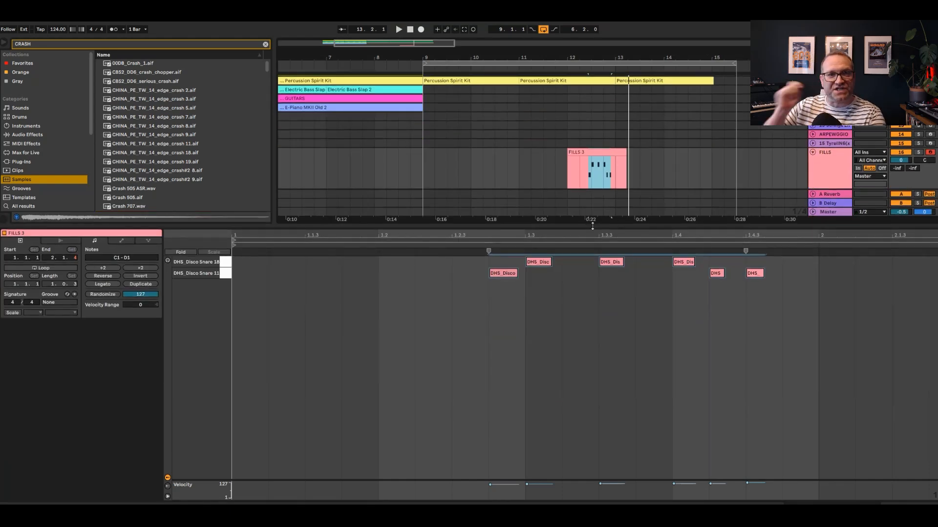
left_click_drag(592, 226, 591, 352)
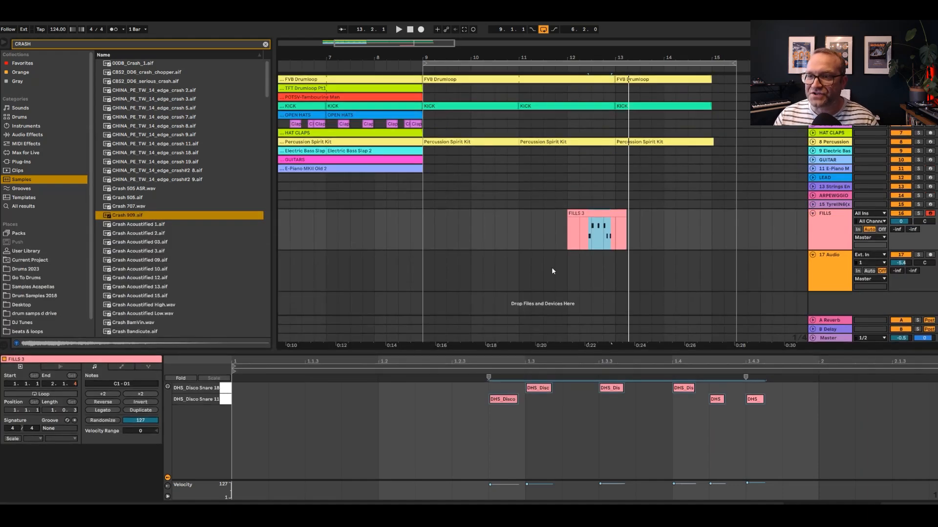
left_click_drag(122, 219, 619, 260)
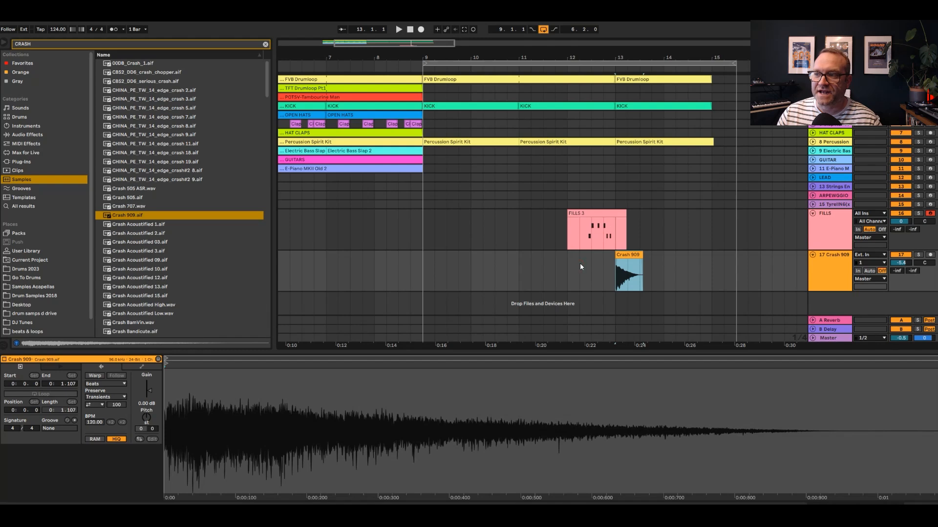
left_click(580, 263)
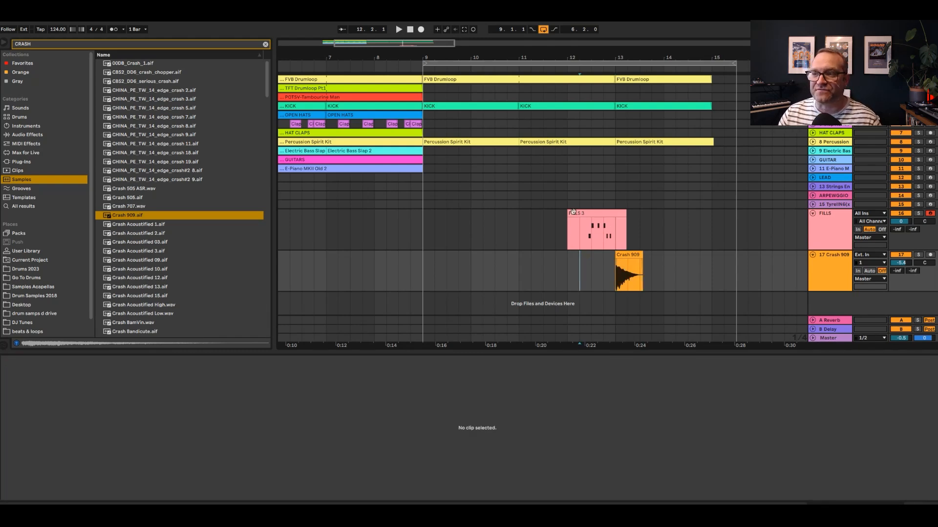